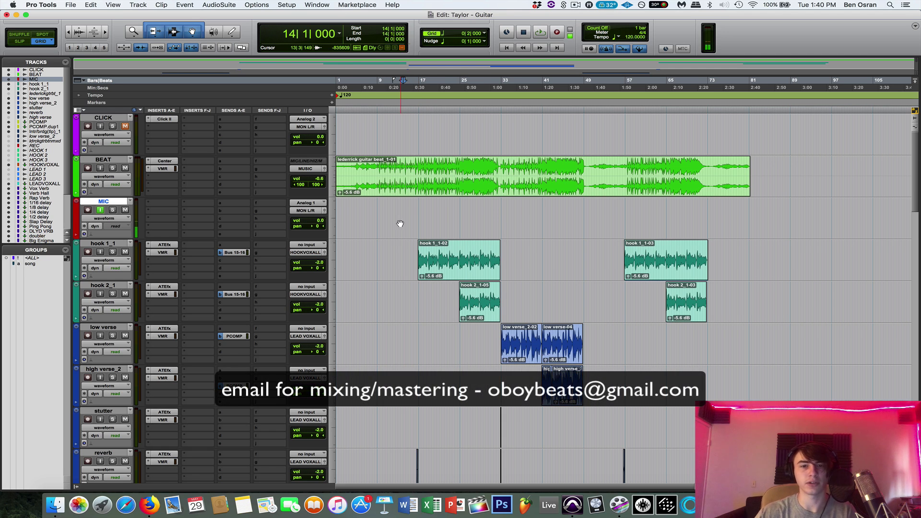
# - Play the session from bar 15 through the first hook and into the verse
pyautogui.click(400, 249)
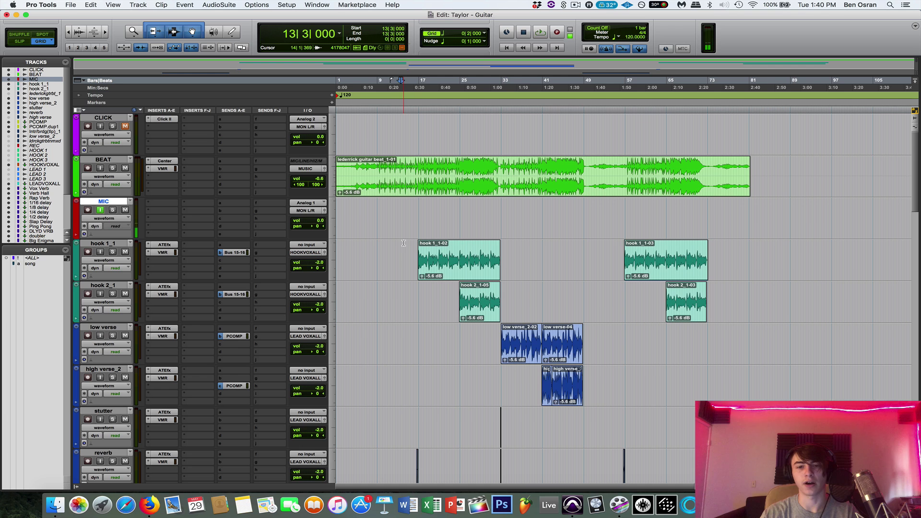
pyautogui.click(406, 244)
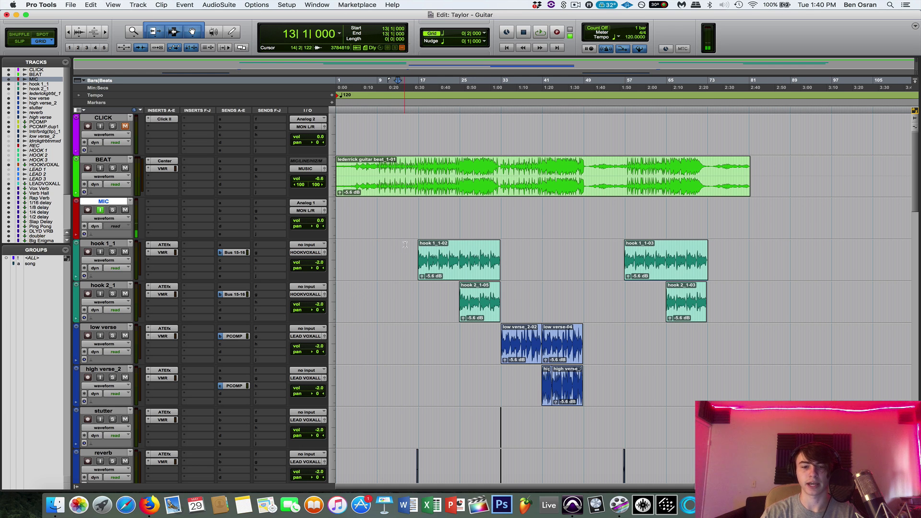
pyautogui.press('super+bracketright')
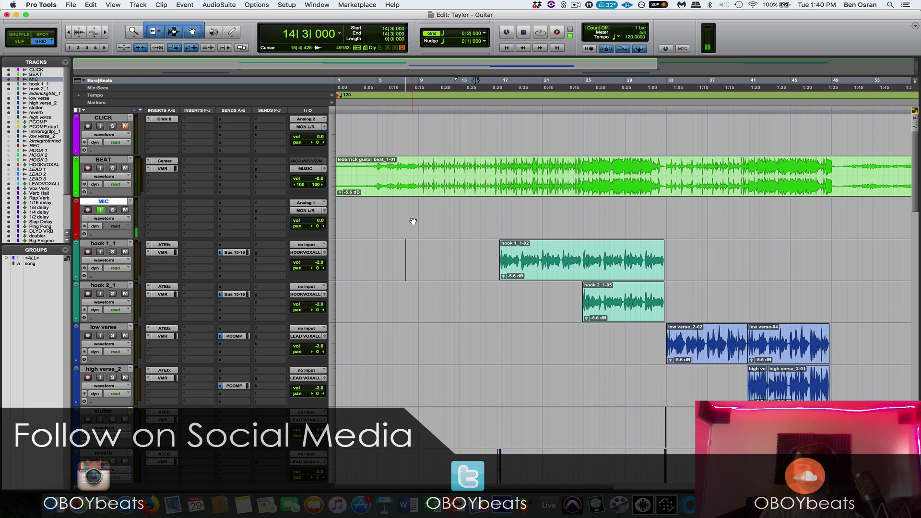
pyautogui.click(480, 246)
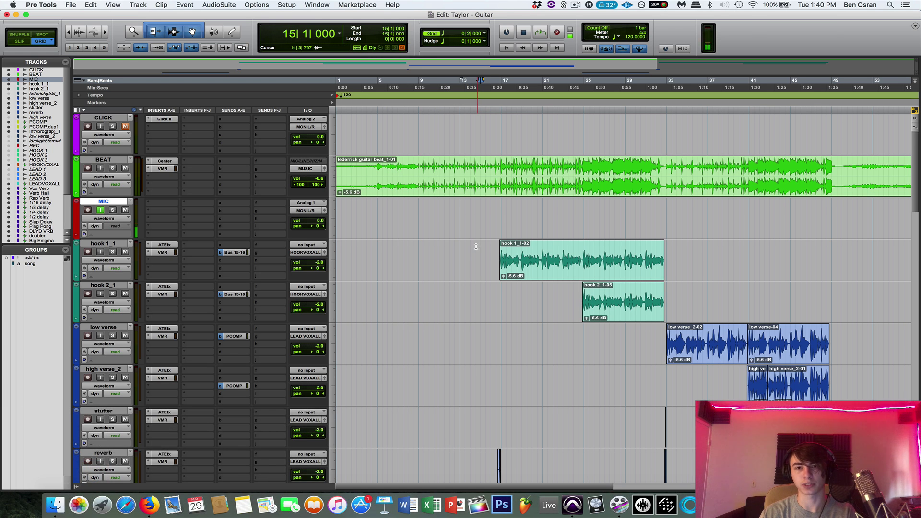
pyautogui.scroll(-3, 476, 246)
pyautogui.scroll(3, 476, 246)
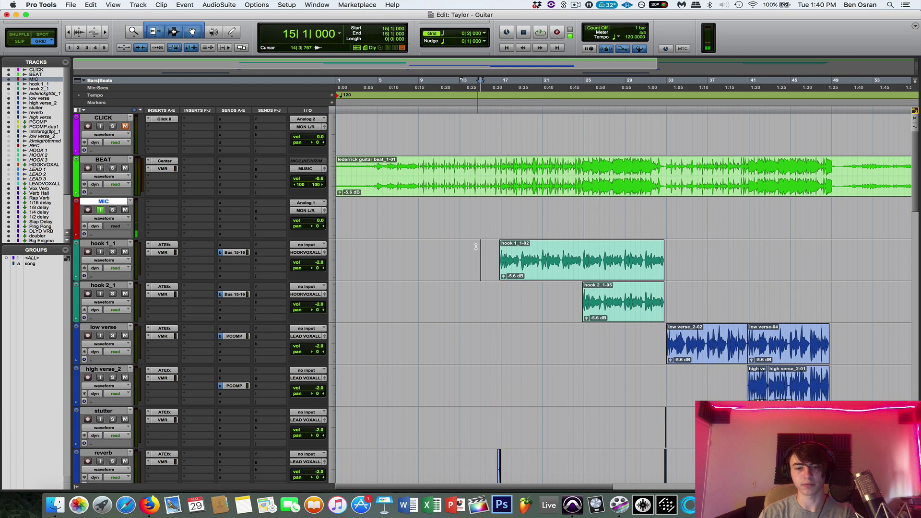
pyautogui.press('space')
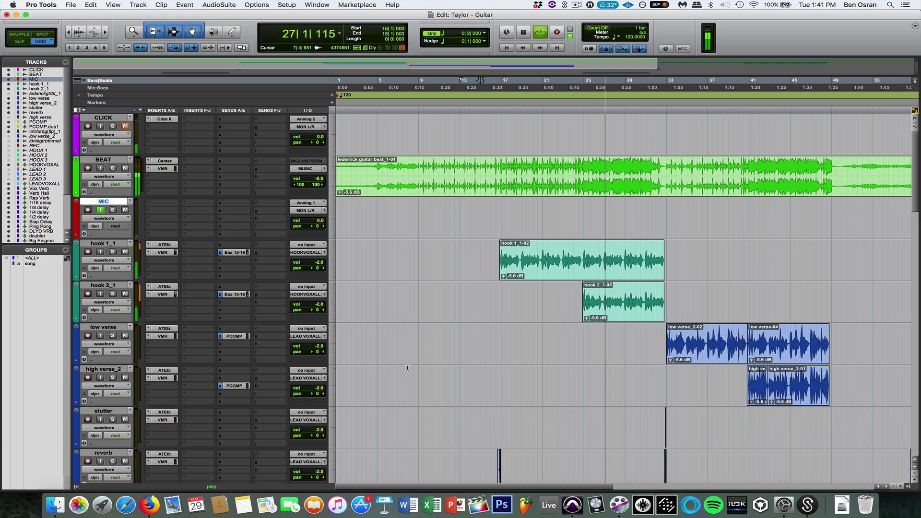
pyautogui.scroll(-2, 408, 367)
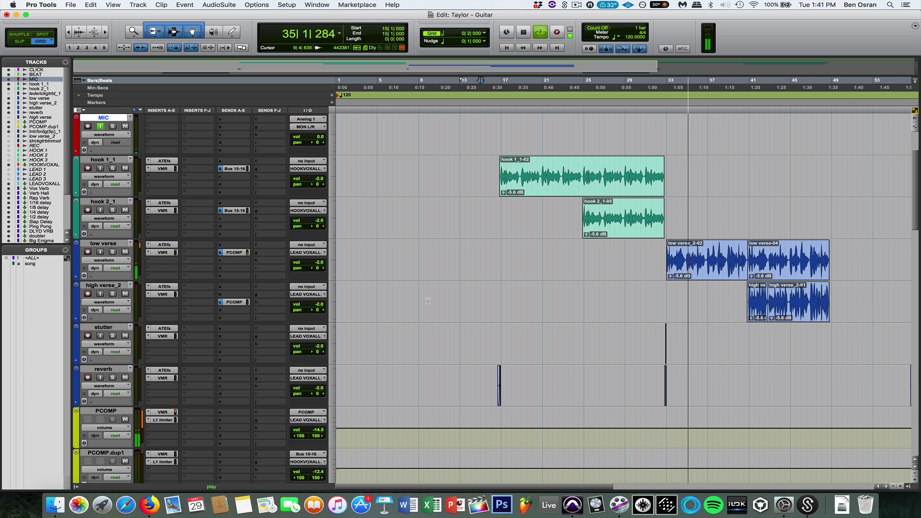
pyautogui.scroll(-3, 428, 301)
pyautogui.press('space')
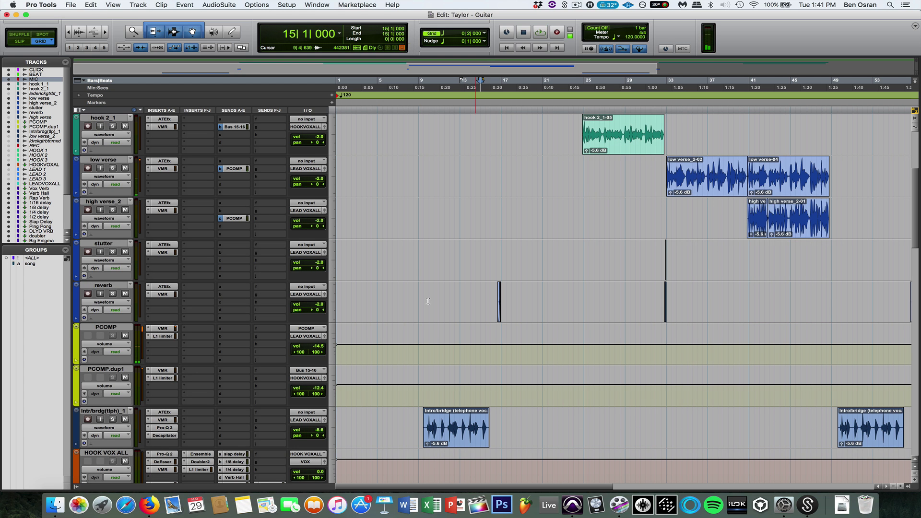
# - Look over the session's beat, vocal, parallel compression, vocal bus and reverb and delay tracks
pyautogui.scroll(4, 494, 230)
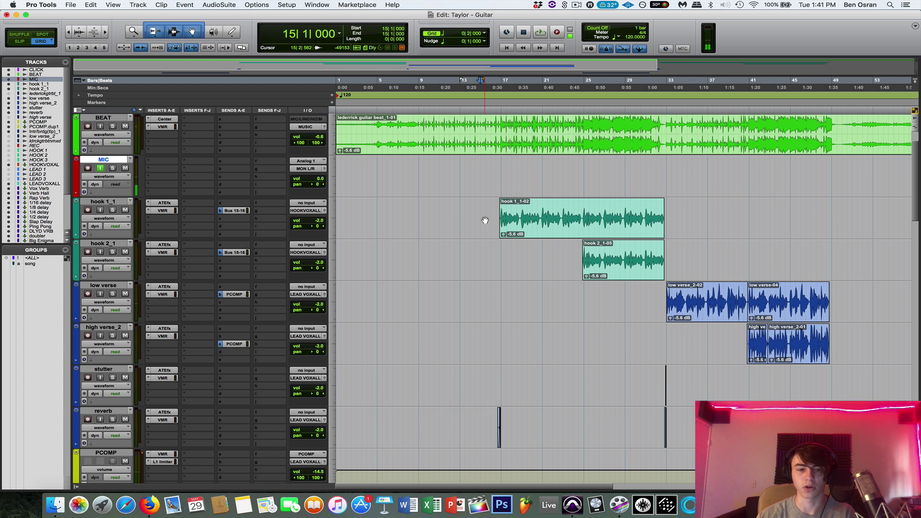
pyautogui.scroll(-2, 468, 232)
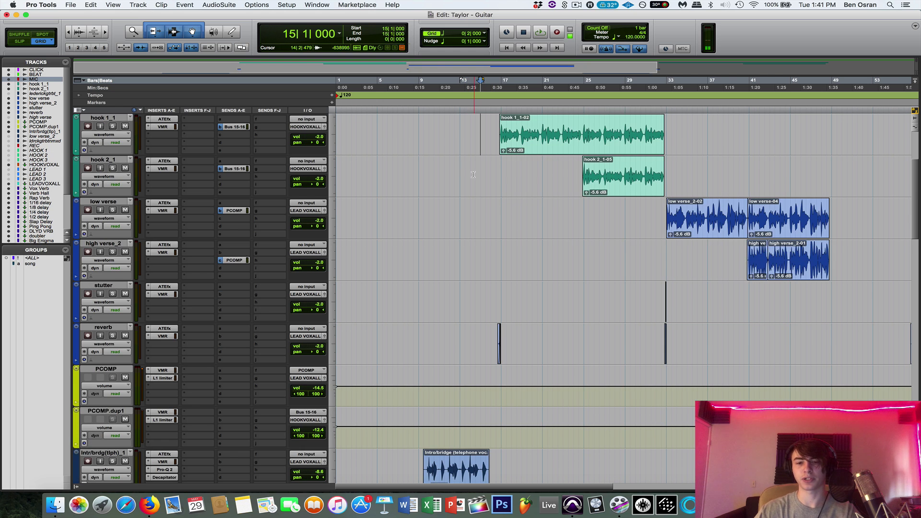
pyautogui.scroll(-6, 443, 144)
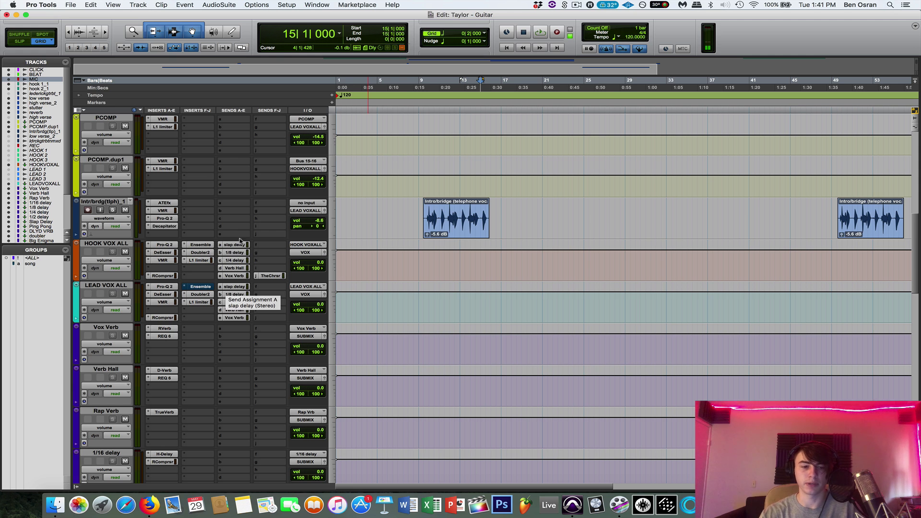
pyautogui.scroll(-15, 144, 226)
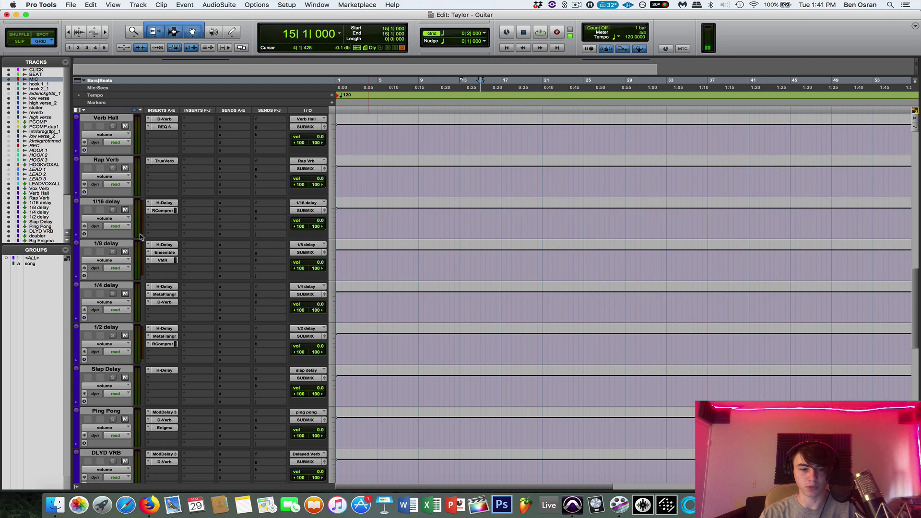
pyautogui.scroll(20, 140, 236)
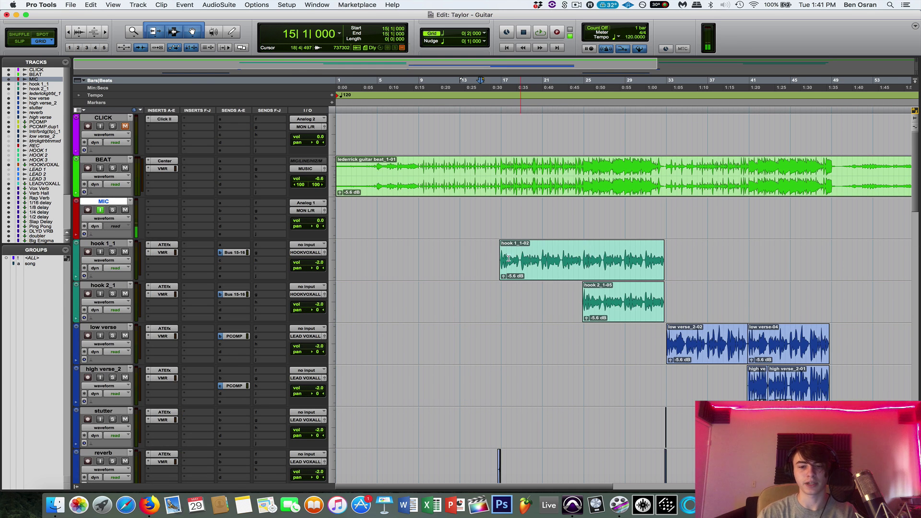
pyautogui.press('super+bracketleft')
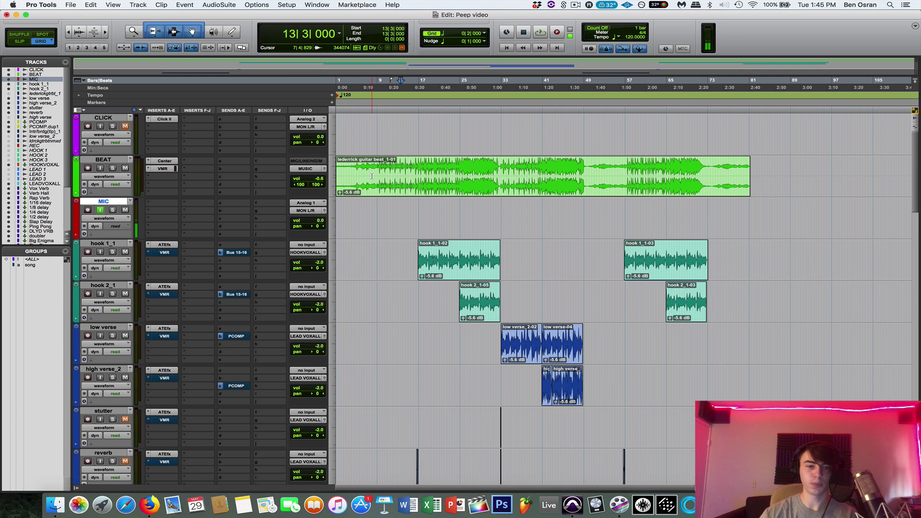
# - View the Auto-Tune EFX settings on the hook 1_1 track and close the plug-in
pyautogui.press('Return')
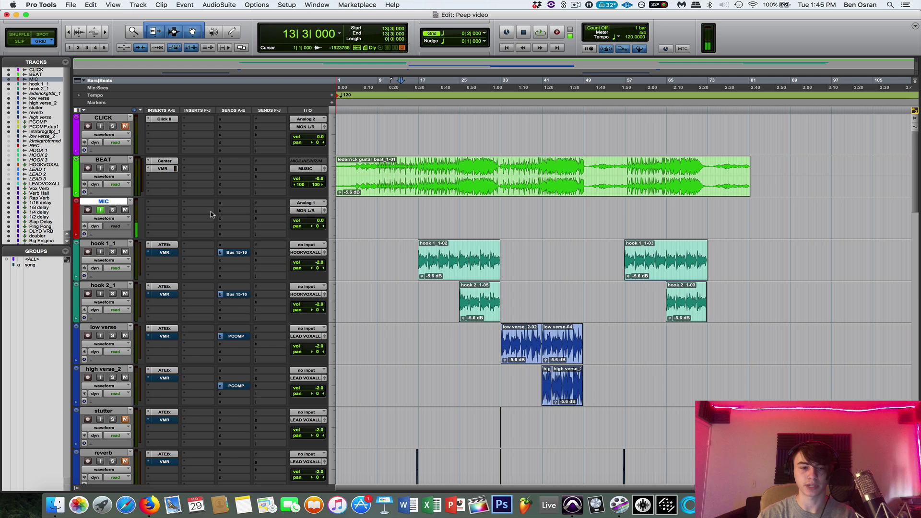
pyautogui.click(164, 245)
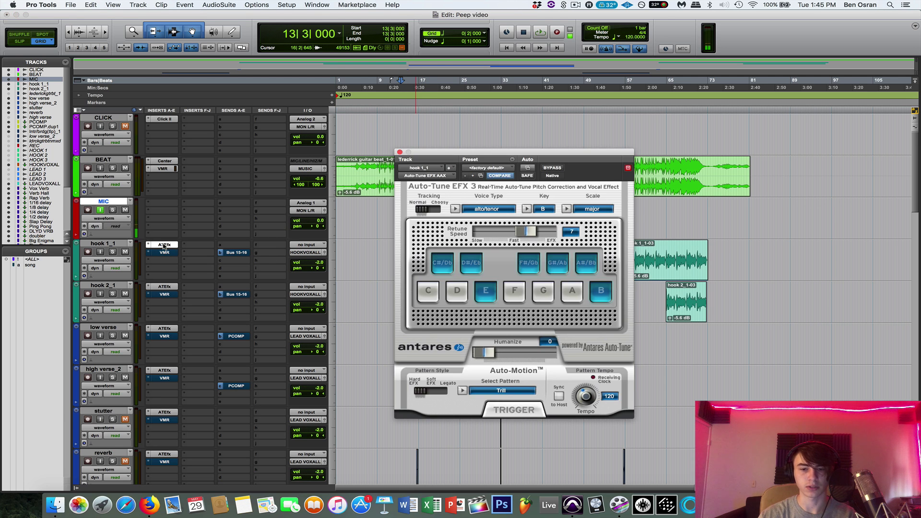
pyautogui.click(165, 245)
# - Examine the PCOMP tracks and the effects return tracks from Vox Verb to Presence
pyautogui.scroll(-5, 189, 261)
pyautogui.scroll(-5, 184, 256)
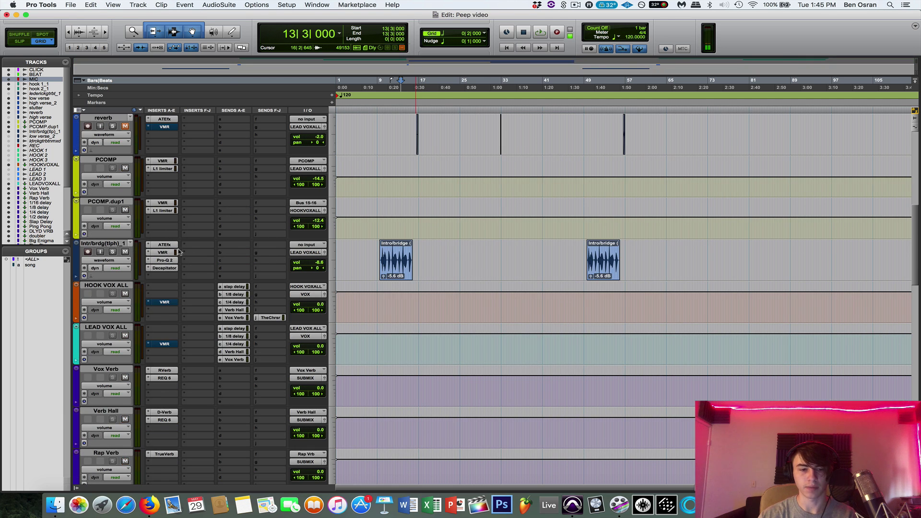
pyautogui.click(109, 160)
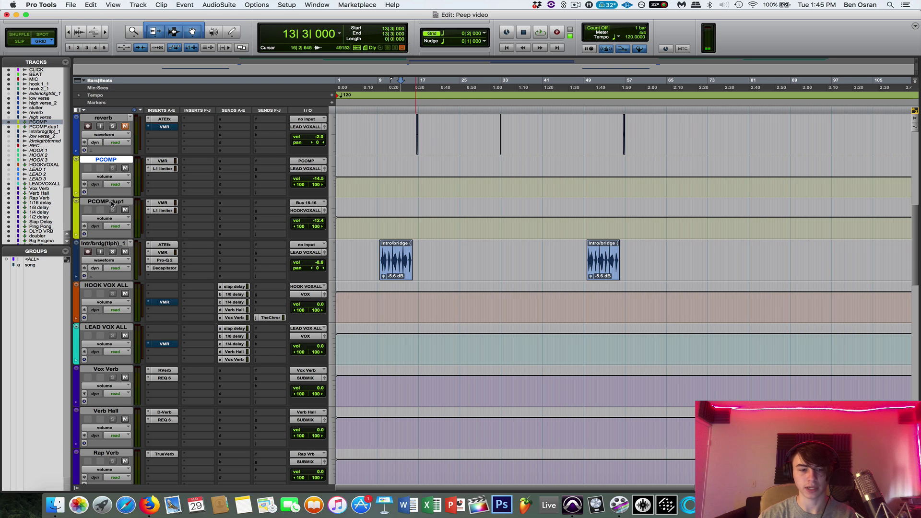
pyautogui.scroll(-5, 112, 204)
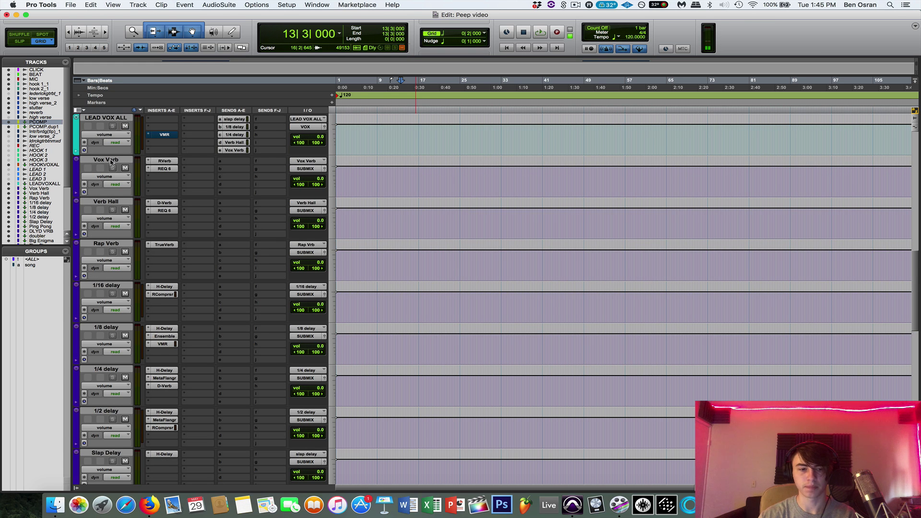
pyautogui.click(106, 160)
pyautogui.scroll(-12, 106, 232)
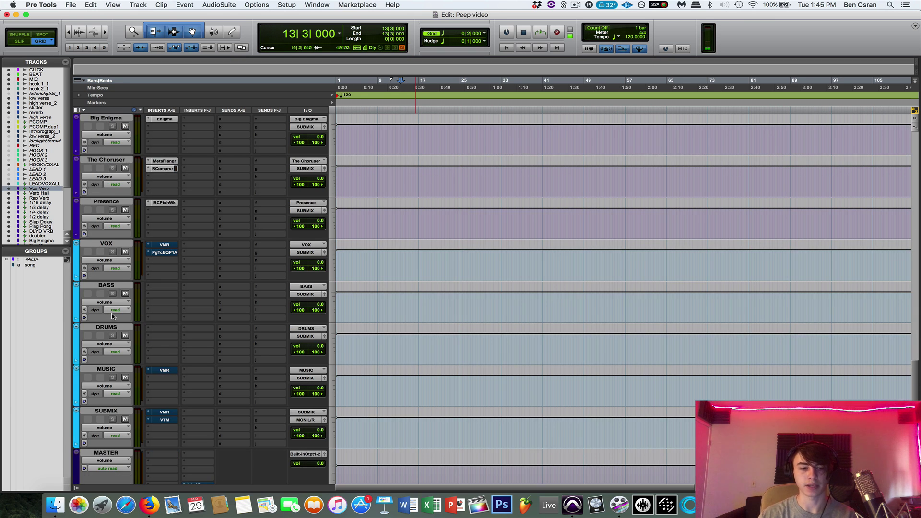
pyautogui.keyDown('shift'); pyautogui.click(100, 201); pyautogui.keyUp('shift')
pyautogui.scroll(11, 103, 206)
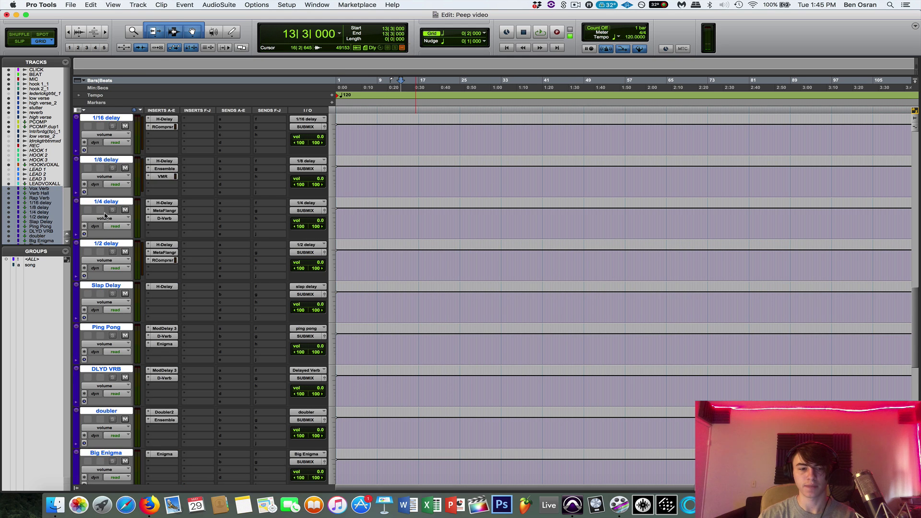
pyautogui.scroll(5, 104, 216)
pyautogui.keyDown('alt'); pyautogui.click(110, 327); pyautogui.keyUp('alt')
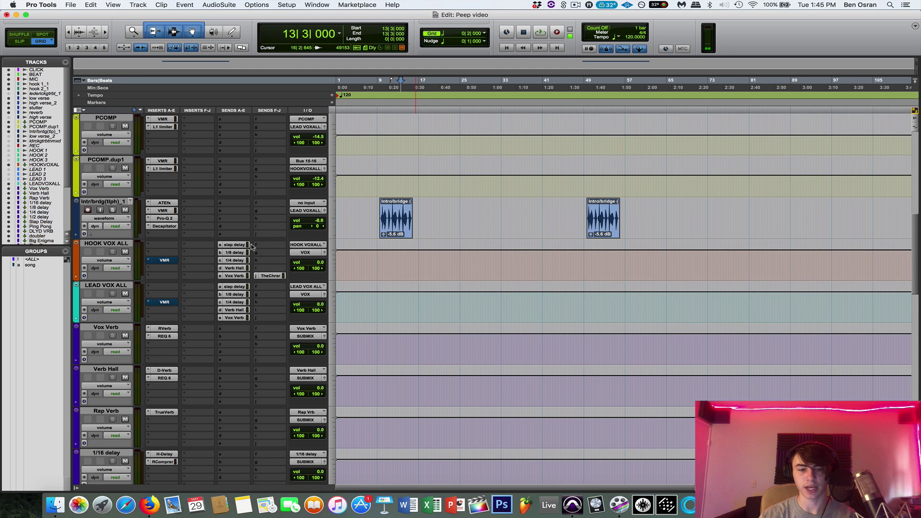
# - Check the slap delay and 1/8 delay send levels on the HOOK VOX ALL track
pyautogui.click(243, 247)
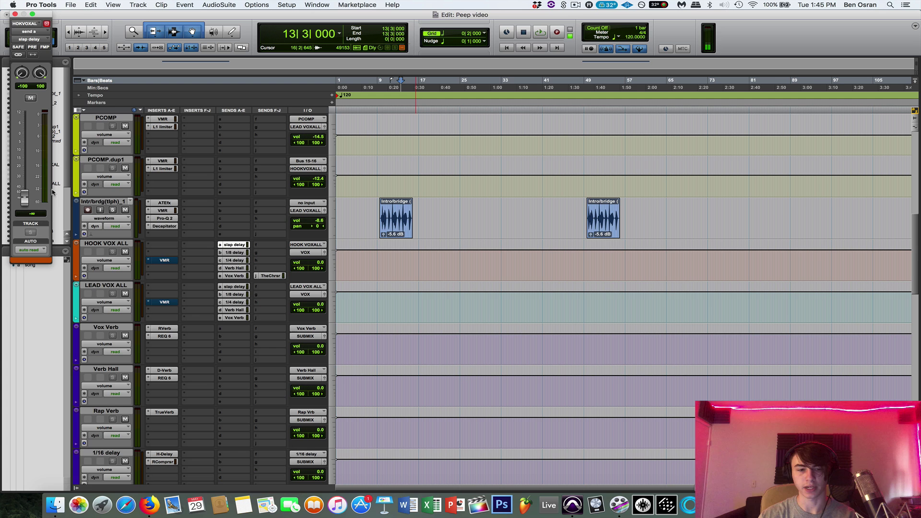
pyautogui.click(228, 245)
pyautogui.click(244, 256)
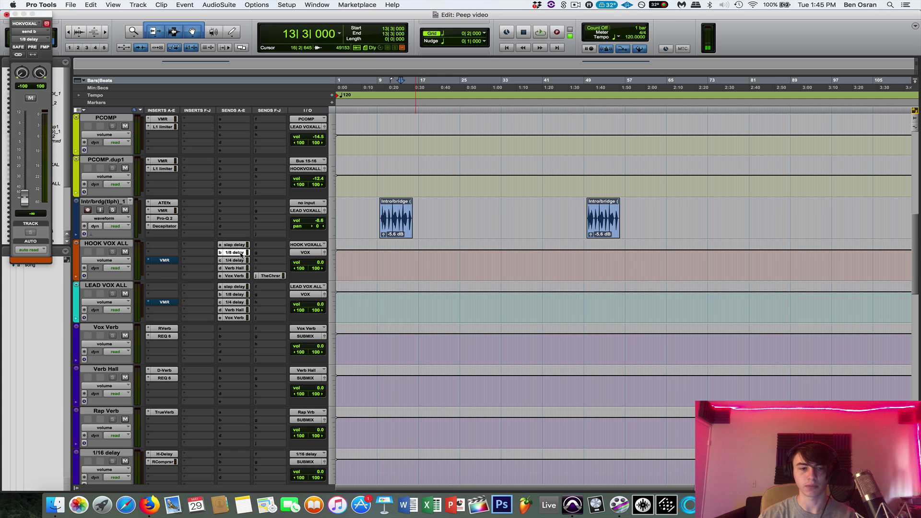
pyautogui.click(243, 257)
pyautogui.scroll(10, 210, 244)
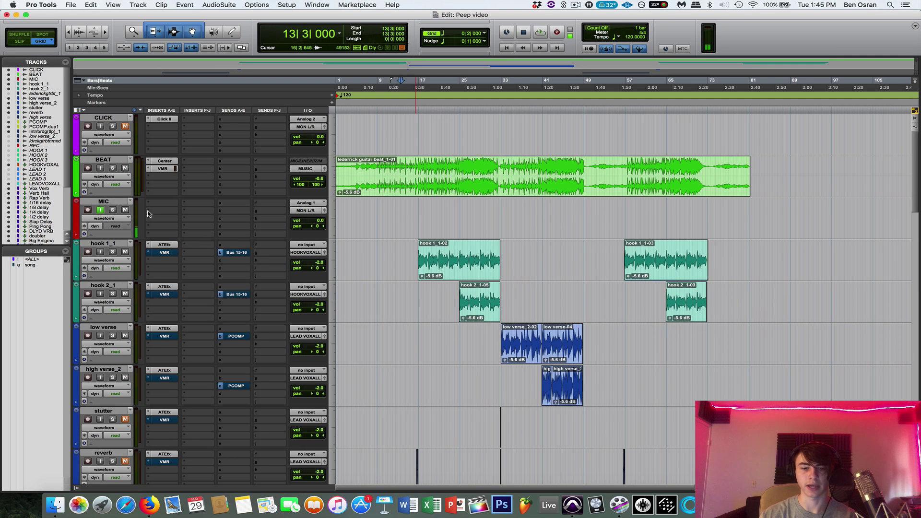
# - Place the edit cursor at bar 16 before the first hook 1_1 clip and review the track's Auto-Tune EFX settings
pyautogui.click(413, 249)
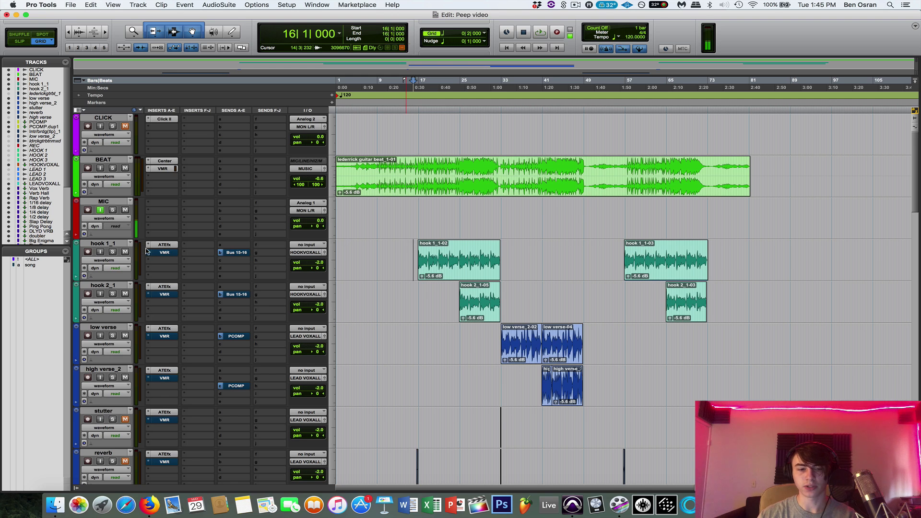
pyautogui.click(160, 245)
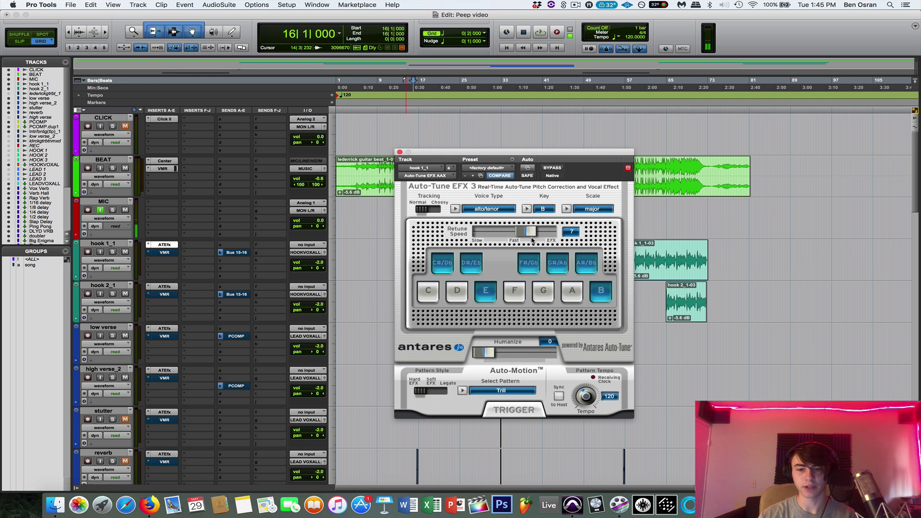
pyautogui.click(175, 244)
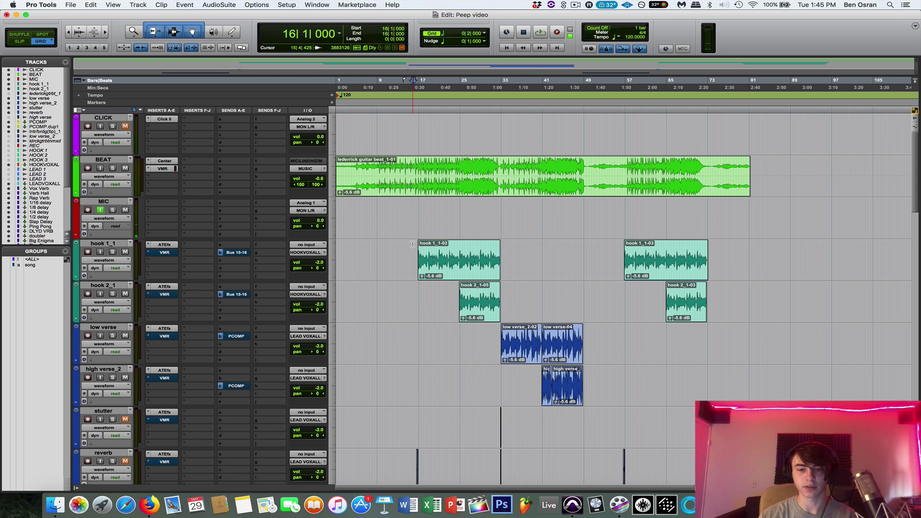
# - Move the edit cursor to bar 16, beat 3 and take hook 1_1's Virtual Mix Rack insert out of bypass
pyautogui.click(415, 249)
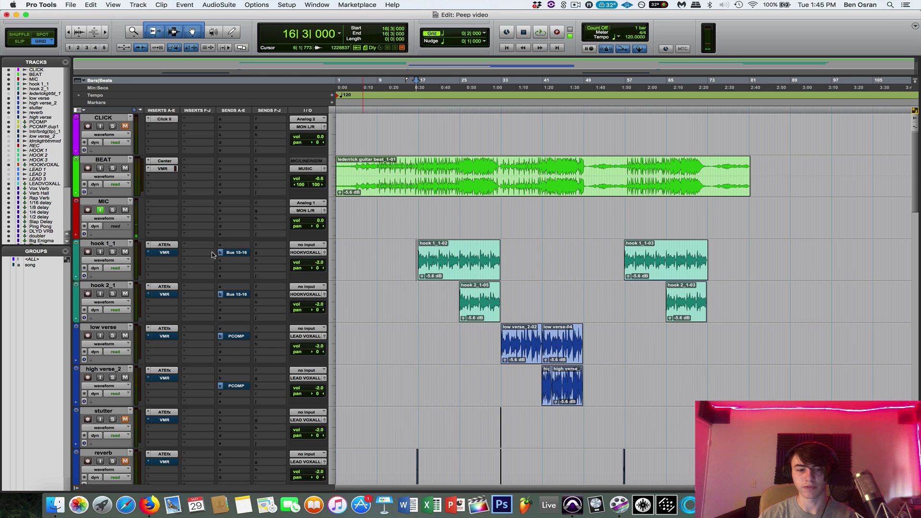
pyautogui.click(164, 252)
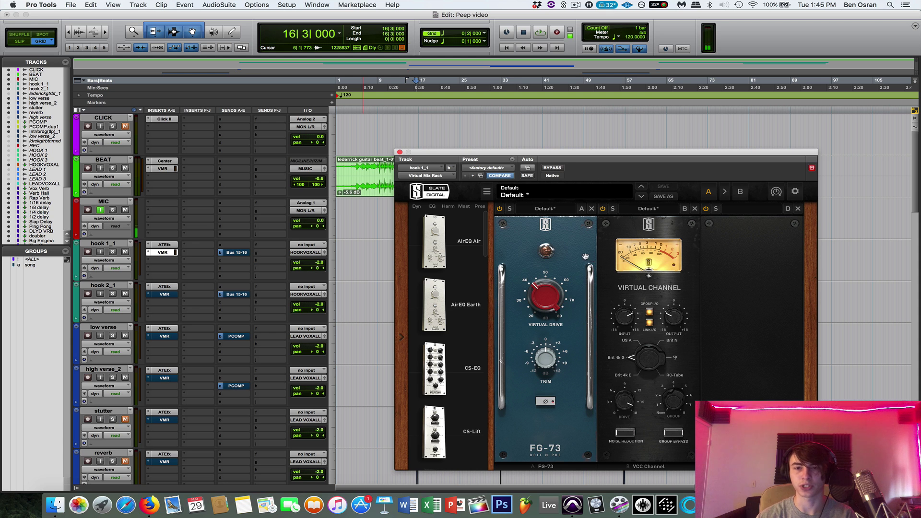
pyautogui.click(399, 153)
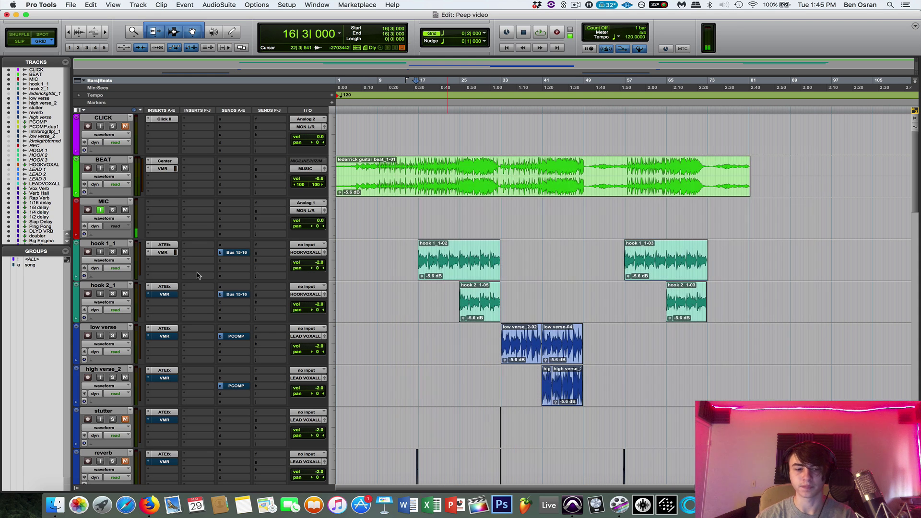
# - Insert a mono EQ3 1-Band on the hook 1_1 track and set its filter type to High Pass
pyautogui.click(172, 268)
pyautogui.moveTo(210, 303)
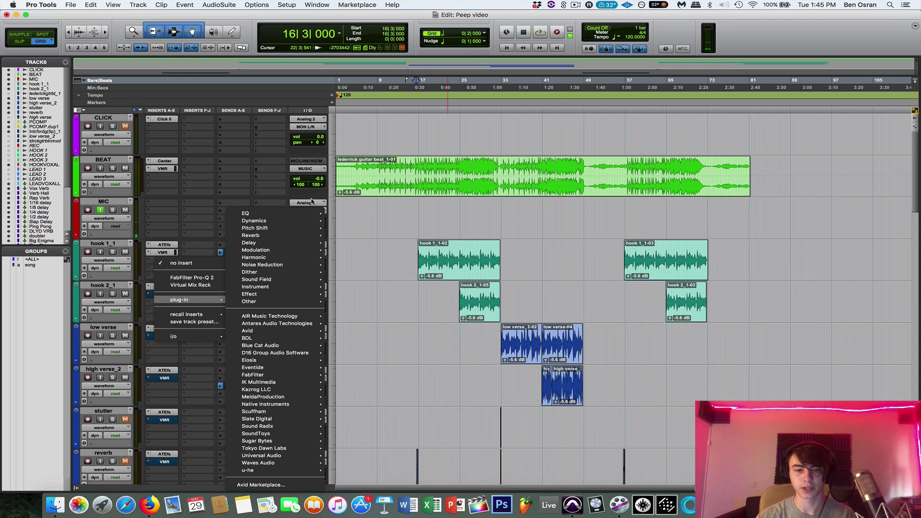
pyautogui.moveTo(305, 213)
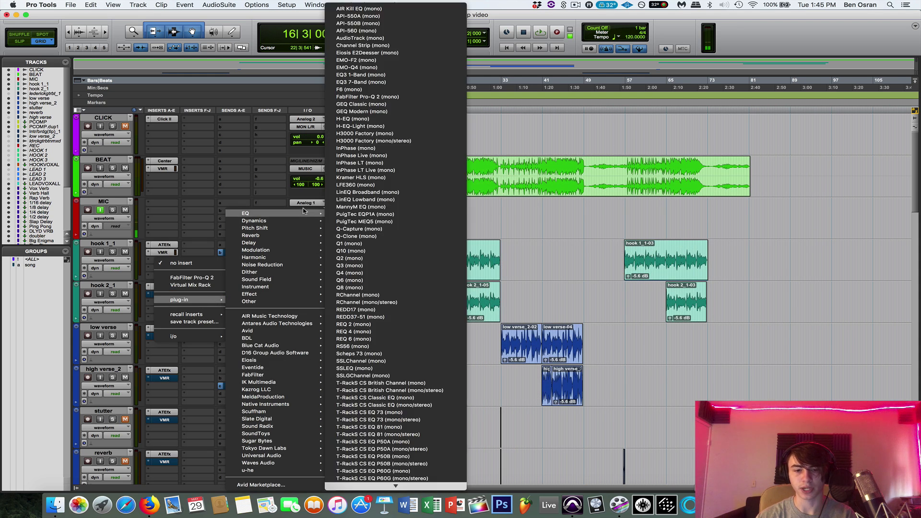
pyautogui.click(375, 77)
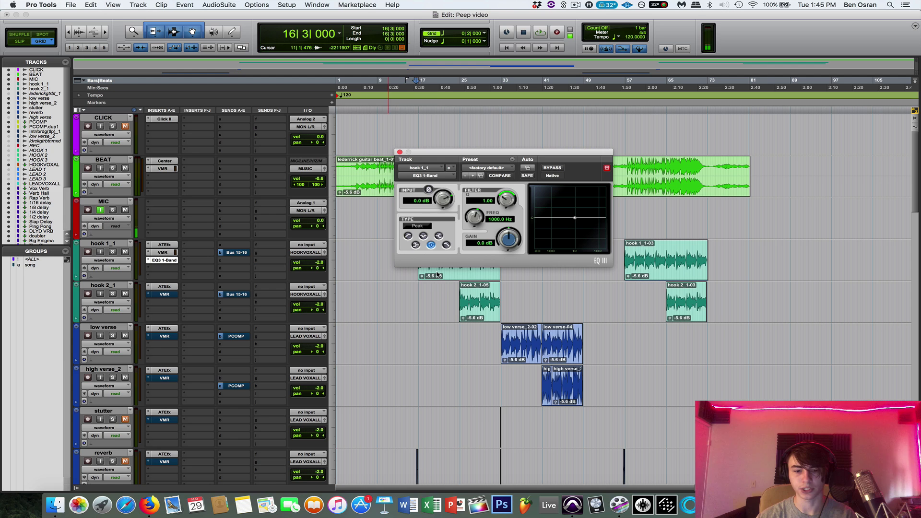
pyautogui.click(408, 235)
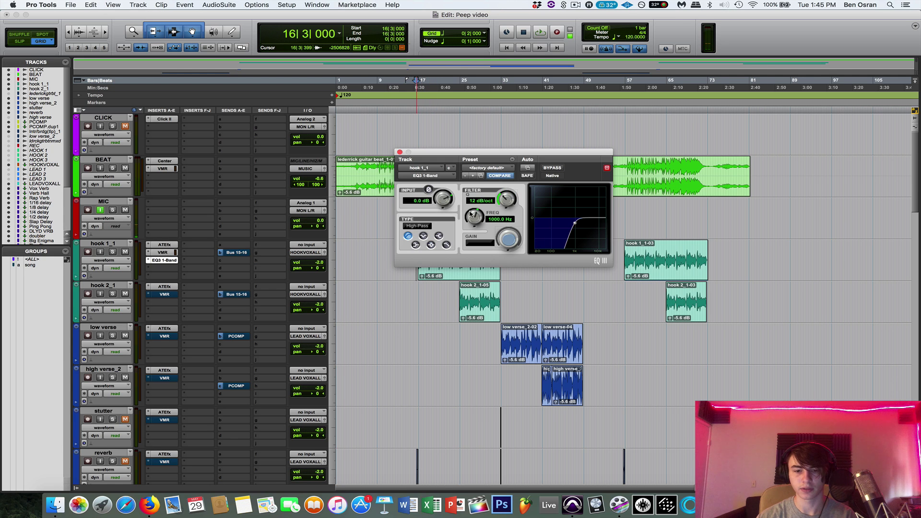
# - Set the high-pass frequency of hook 1_1's EQ3 1-Band to about 139.6 Hz while playing the hook
pyautogui.moveTo(465, 231)
pyautogui.mouseDown()
pyautogui.moveTo(465, 247)
pyautogui.moveTo(468, 226)
pyautogui.mouseUp()
pyautogui.press('space')
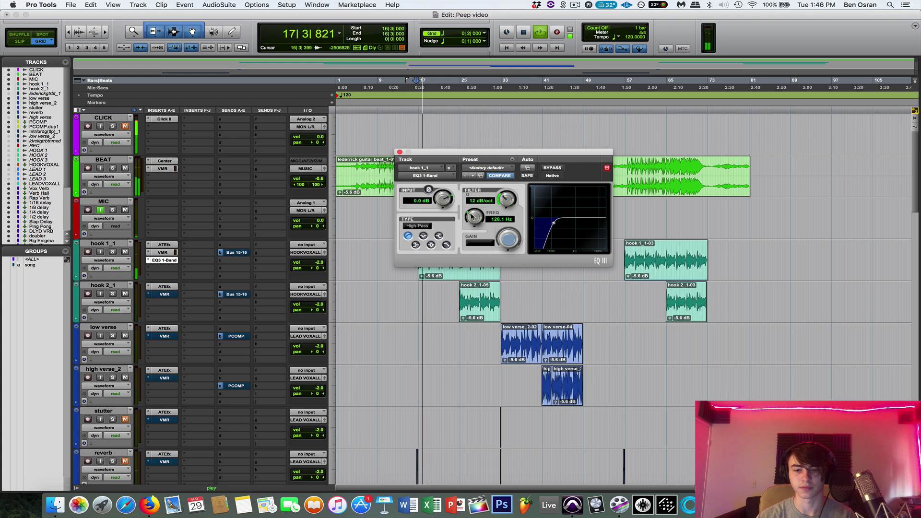
pyautogui.moveTo(471, 218); pyautogui.dragTo(471, 215)
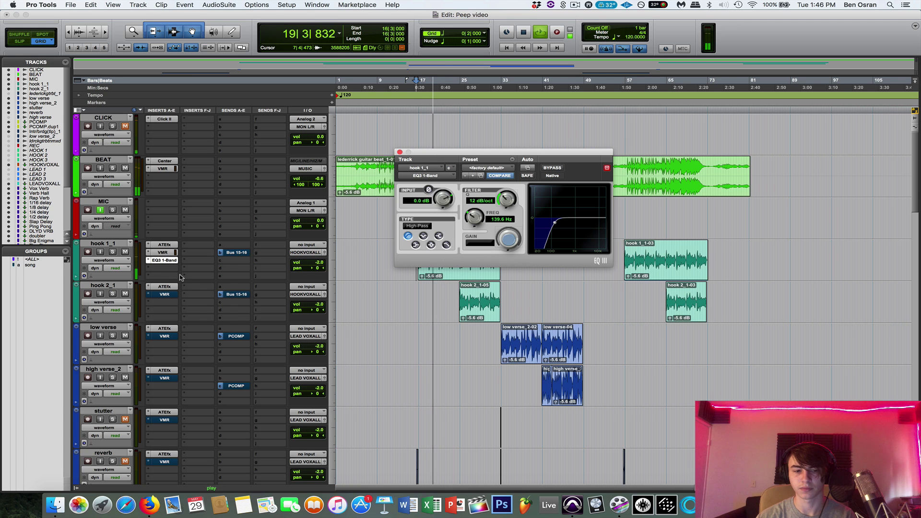
pyautogui.press('space')
# - Insert the mono CLA-76 dynamics plug-in on the hook 1_1 track below its EQ3 1-Band
pyautogui.click(164, 268)
pyautogui.moveTo(202, 307)
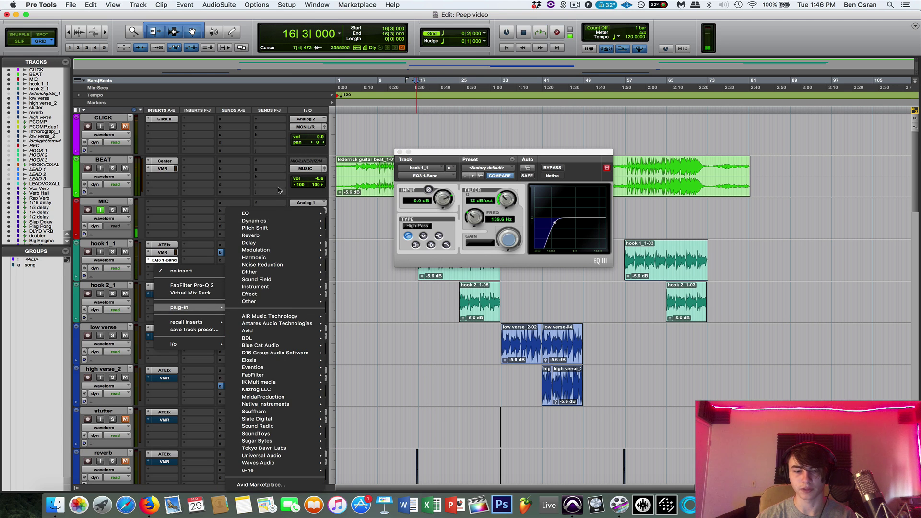
pyautogui.moveTo(281, 220)
pyautogui.scroll(-20, 390, 346)
pyautogui.scroll(20, 385, 332)
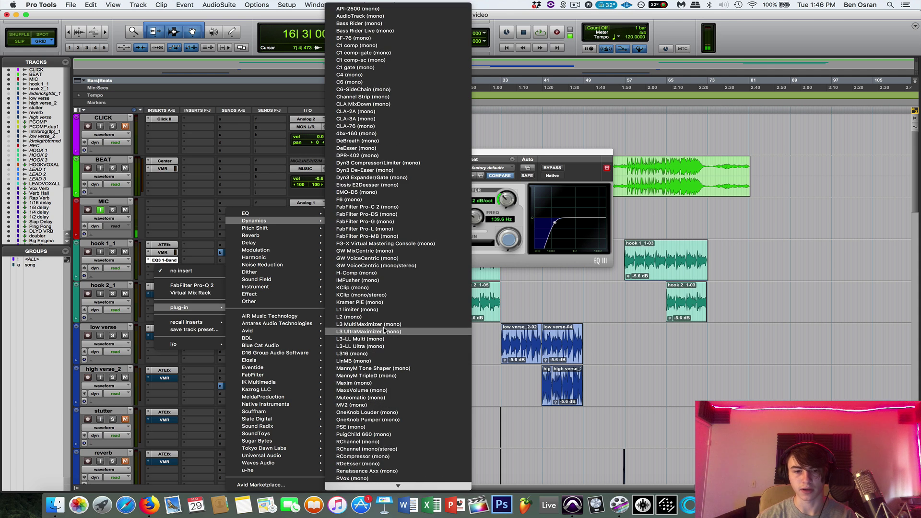
pyautogui.click(377, 127)
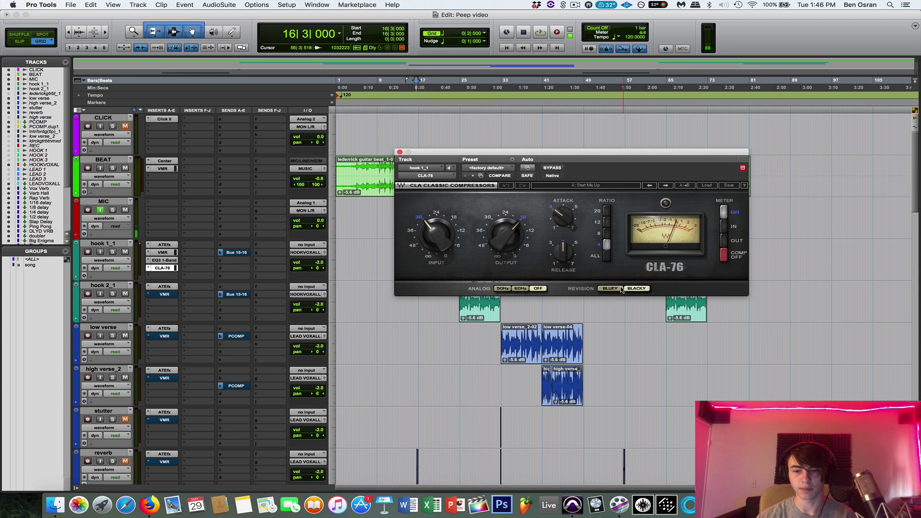
# - Switch hook 1_1's CLA-76 to the Bluey revision and adjust its release and attack
pyautogui.click(621, 289)
pyautogui.moveTo(564, 257); pyautogui.dragTo(539, 274)
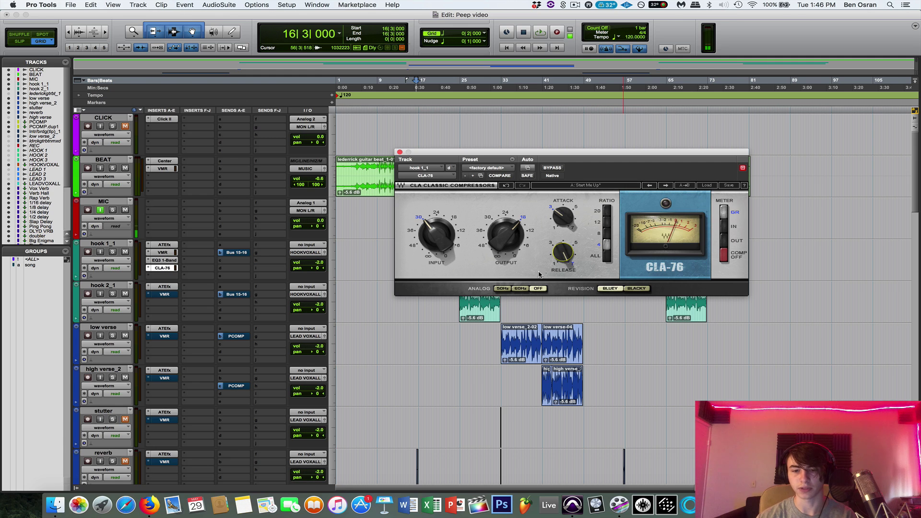
pyautogui.click(573, 216)
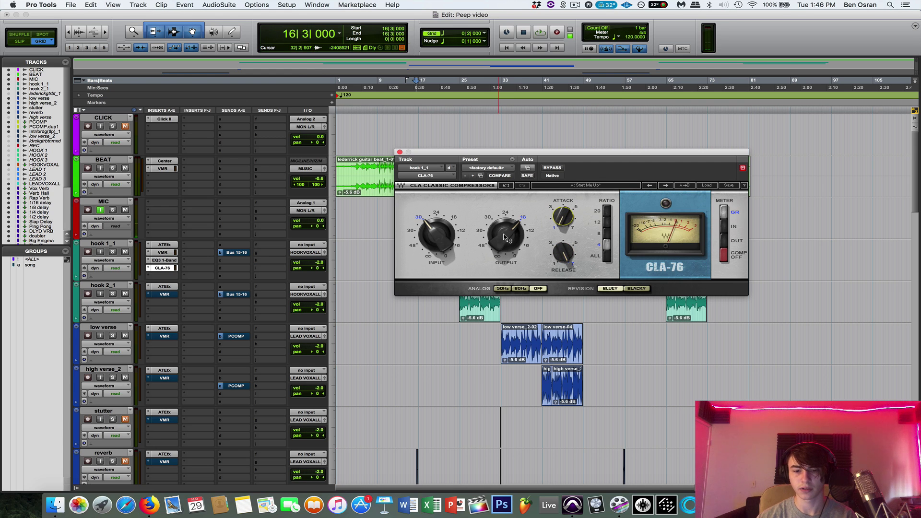
# - Lower the output of hook 1_1's CLA-76 to about -21 during playback, and close the plug-in window
pyautogui.press('space')
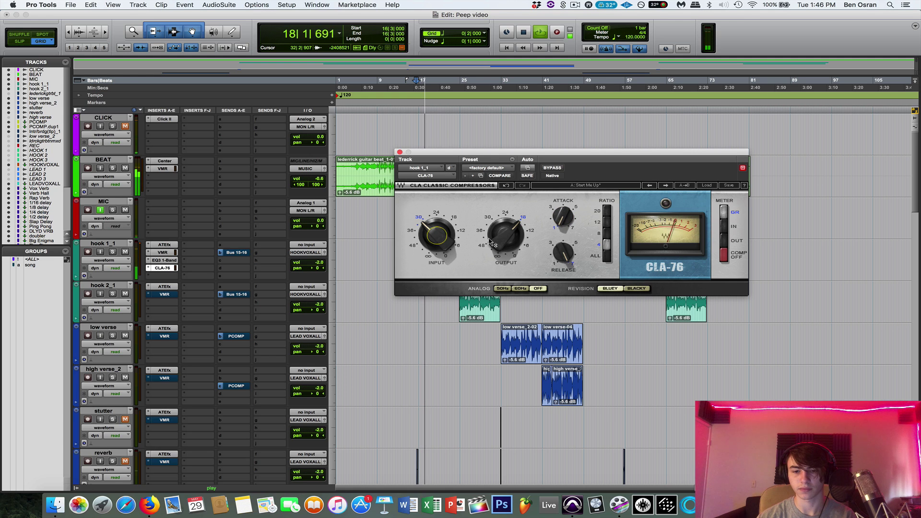
pyautogui.click(506, 235)
pyautogui.moveTo(506, 235); pyautogui.dragTo(497, 237)
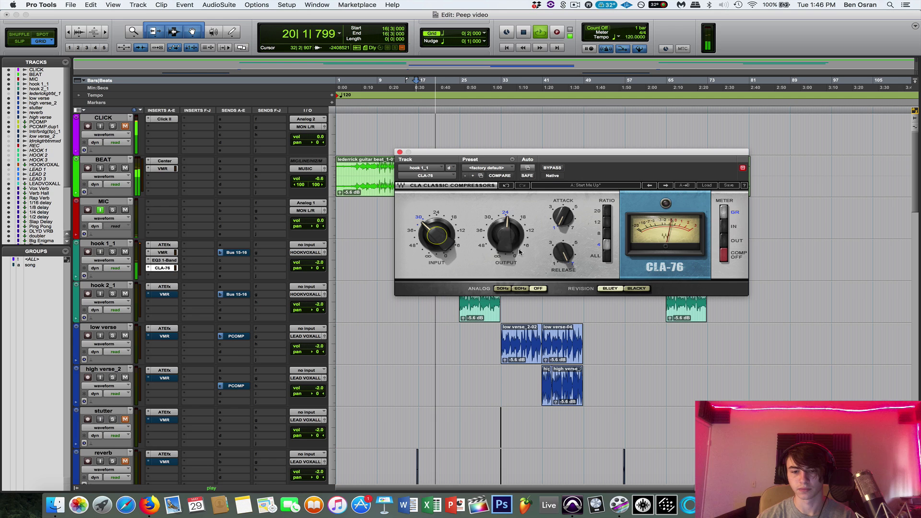
pyautogui.moveTo(507, 222); pyautogui.dragTo(519, 259)
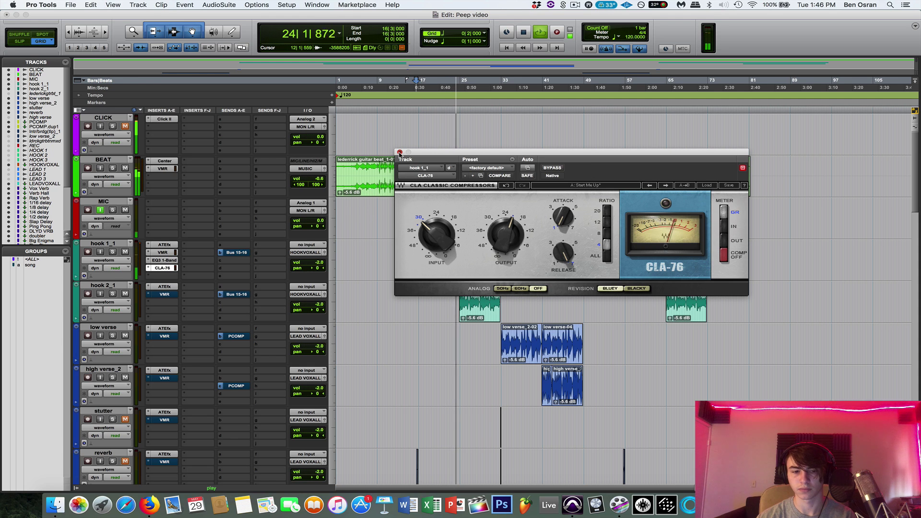
pyautogui.click(400, 153)
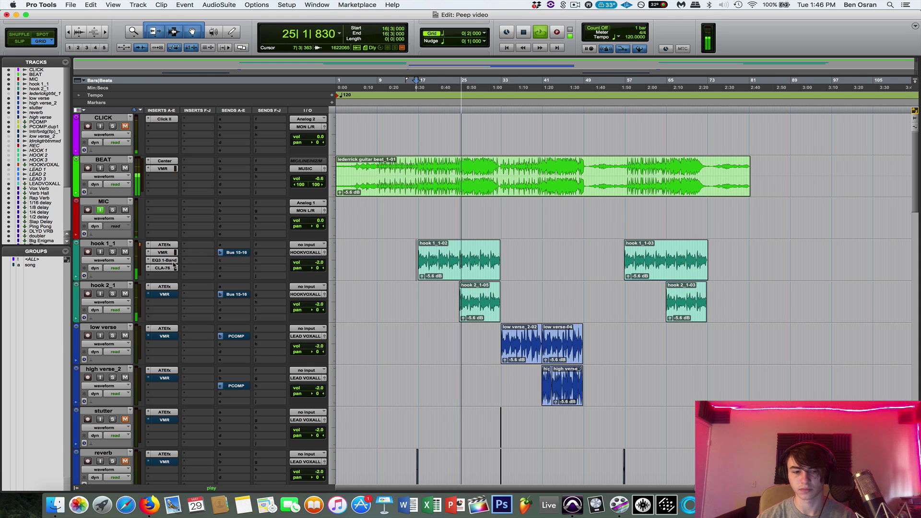
pyautogui.press('space')
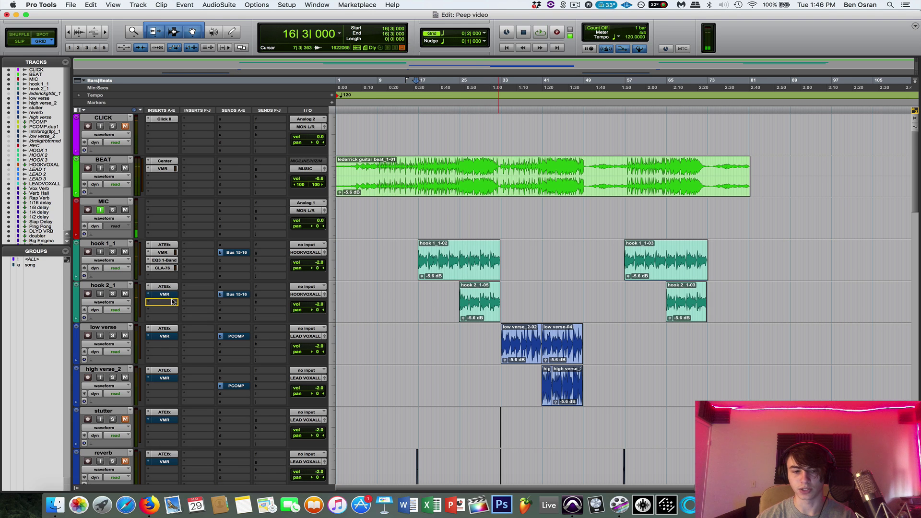
# - Copy the EQ3 1-Band from hook 1_1 to hook 2_1 and set its high-pass frequency to about 200.7 Hz during playback from bar 25
pyautogui.moveTo(171, 304); pyautogui.dragTo(170, 302)
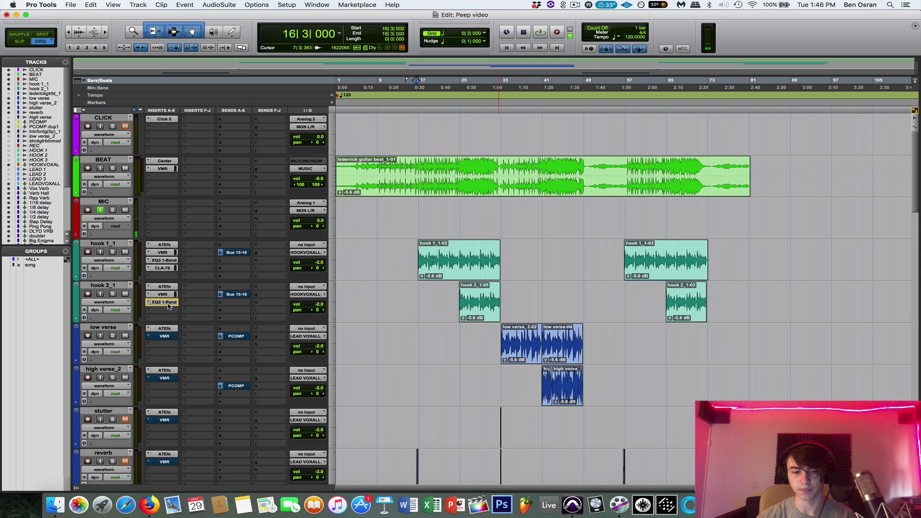
pyautogui.click(169, 303)
pyautogui.click(460, 294)
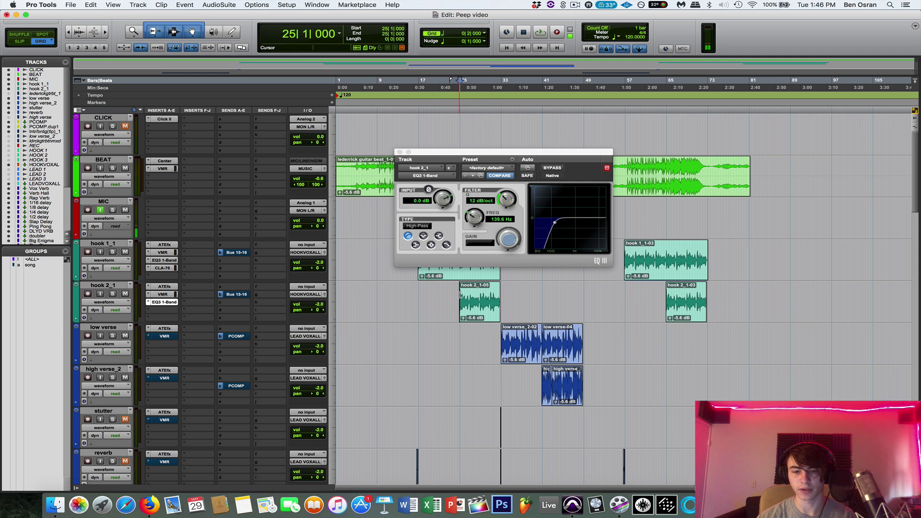
pyautogui.press('space')
pyautogui.moveTo(477, 224); pyautogui.dragTo(479, 213)
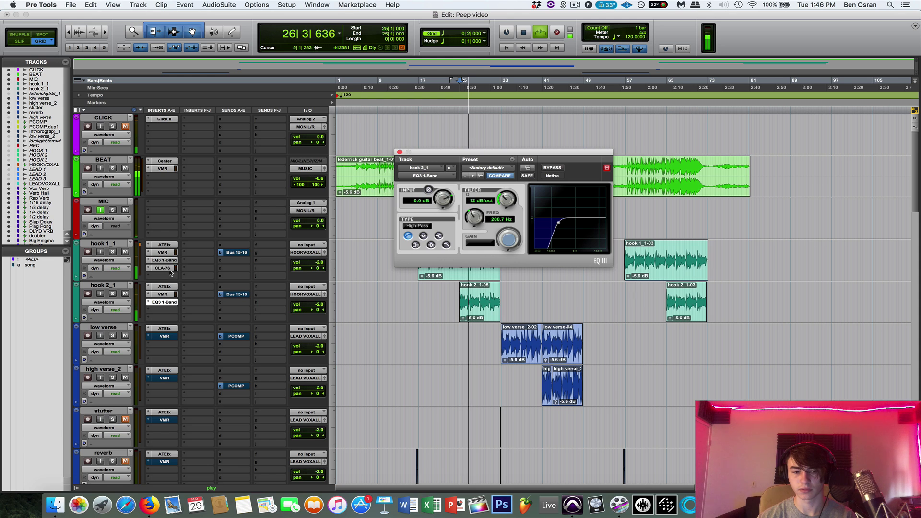
pyautogui.press('space')
# - Copy the CLA-76 from hook 1_1 to hook 2_1 below its EQ and switch the copy to the Blacky revision
pyautogui.click(172, 312)
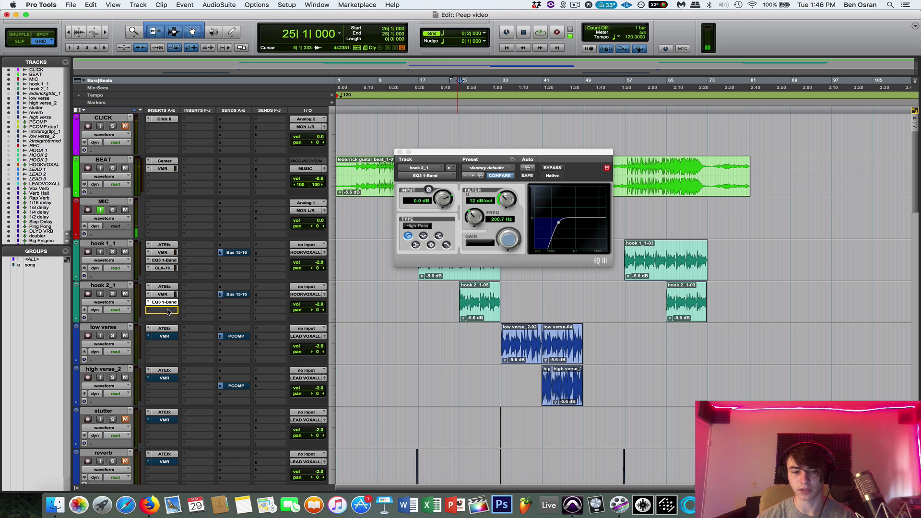
pyautogui.moveTo(168, 312); pyautogui.dragTo(165, 311)
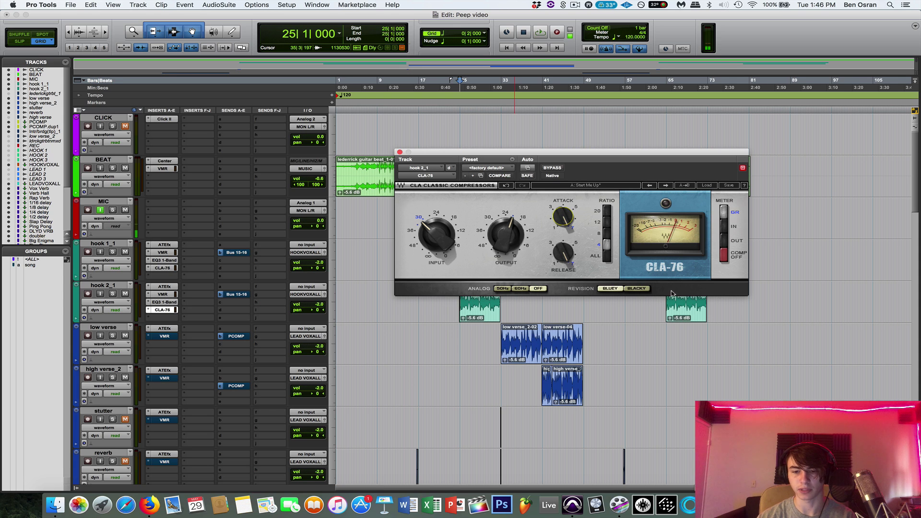
pyautogui.click(636, 288)
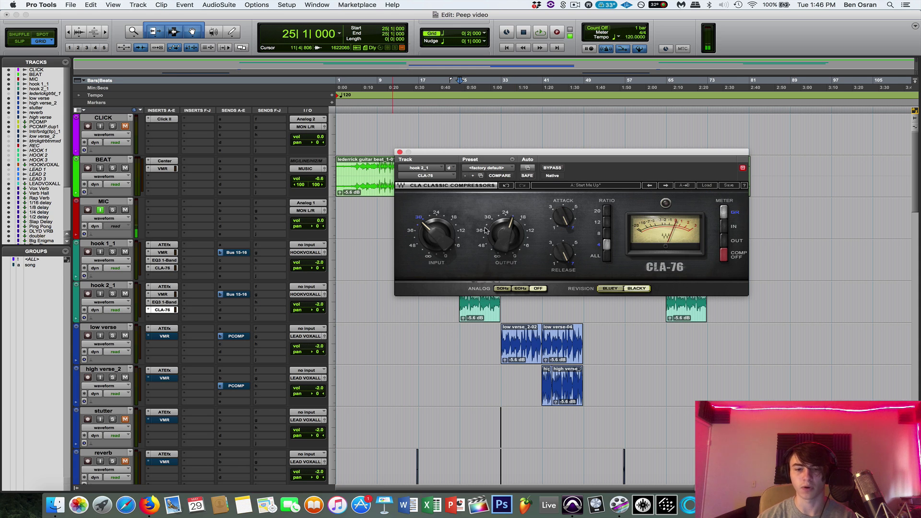
# - Raise the input of hook 2_1's CLA-76 to about -25.3 while playing, and close the plug-in window
pyautogui.press('space')
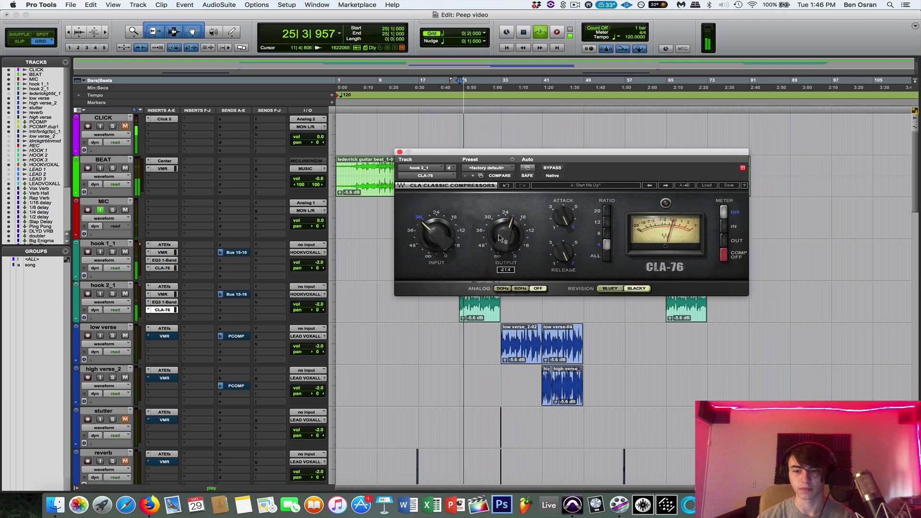
pyautogui.moveTo(453, 239); pyautogui.dragTo(454, 227)
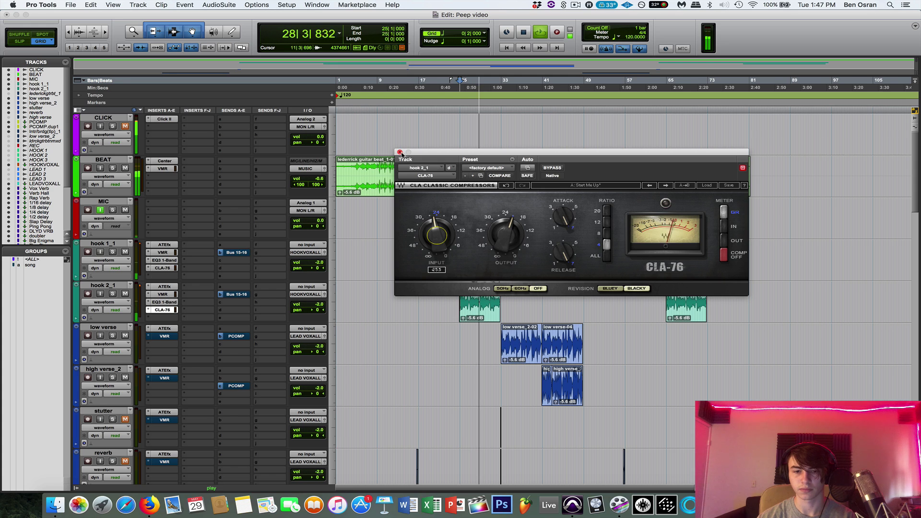
pyautogui.click(162, 309)
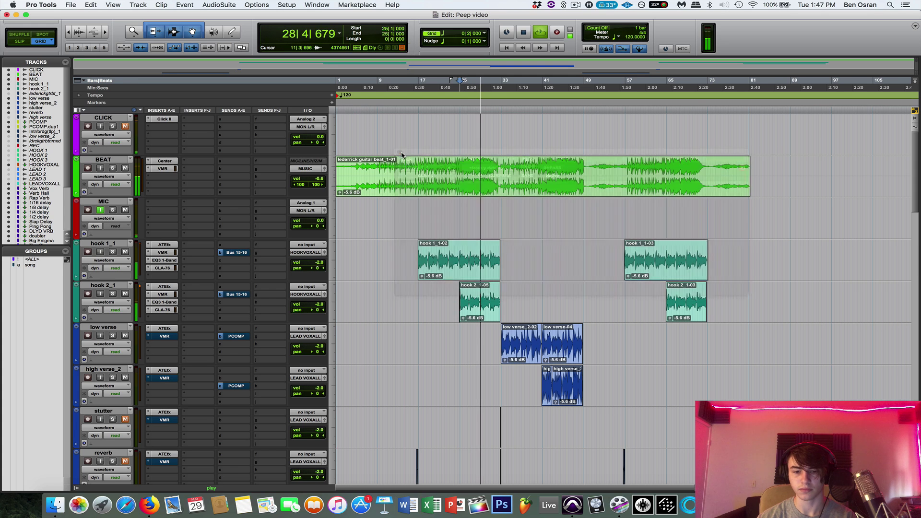
# - Select bars 17 to 33 across the hook 1_1 and hook 2_1 tracks and save the session
pyautogui.click(500, 291)
pyautogui.moveTo(483, 271); pyautogui.dragTo(420, 259)
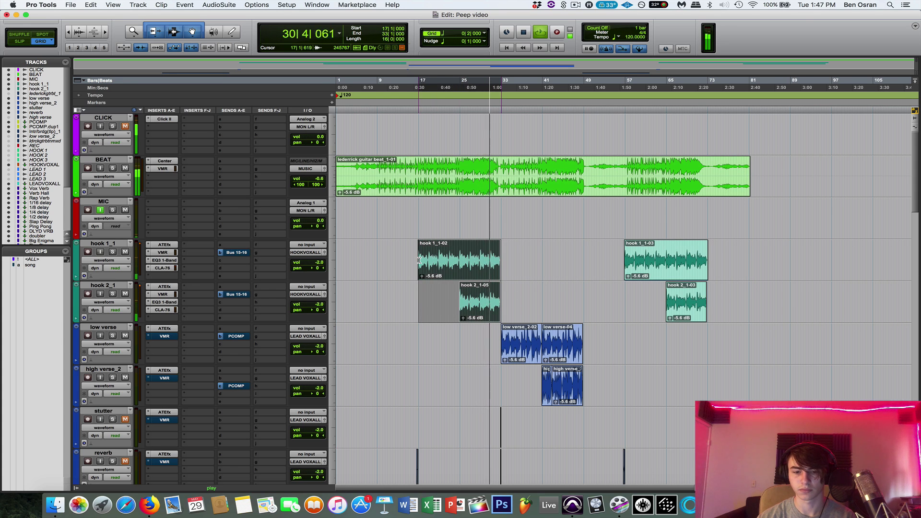
pyautogui.press('super+s')
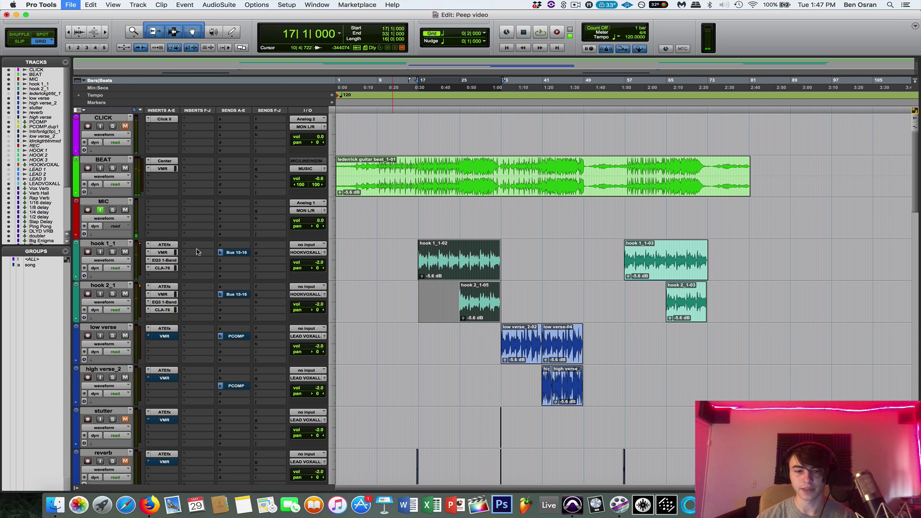
# - Move the HOOK VOX ALL track directly below the hook 2_1 track
pyautogui.click(98, 244)
pyautogui.keyDown('shift'); pyautogui.click(108, 287); pyautogui.keyUp('shift')
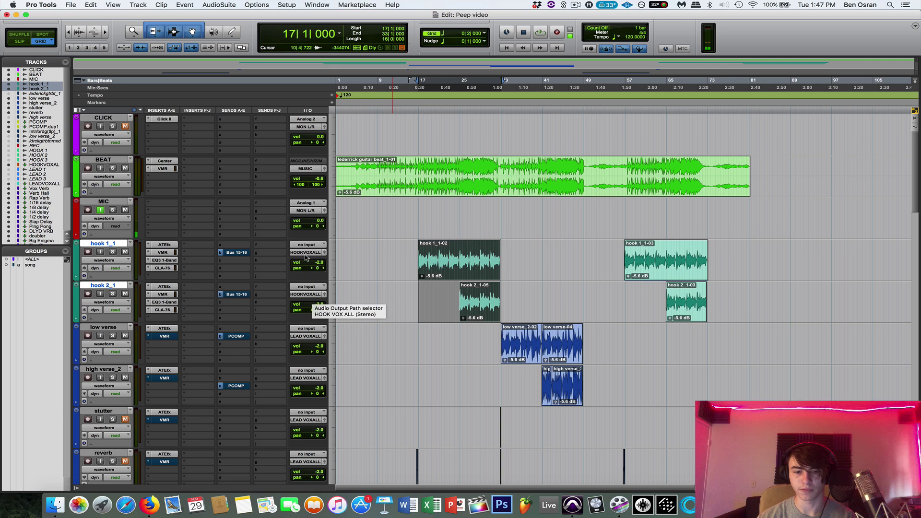
pyautogui.click(114, 286)
pyautogui.scroll(-5, 198, 280)
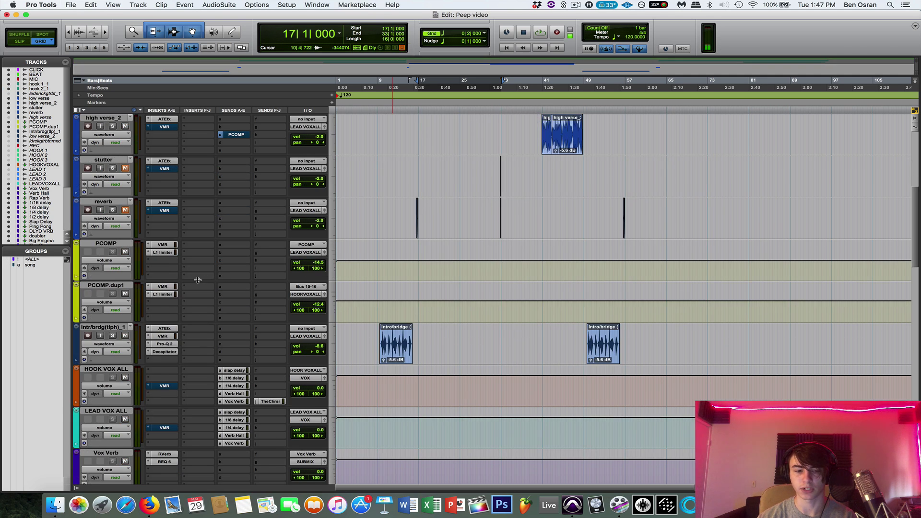
pyautogui.moveTo(110, 369); pyautogui.dragTo(128, 326)
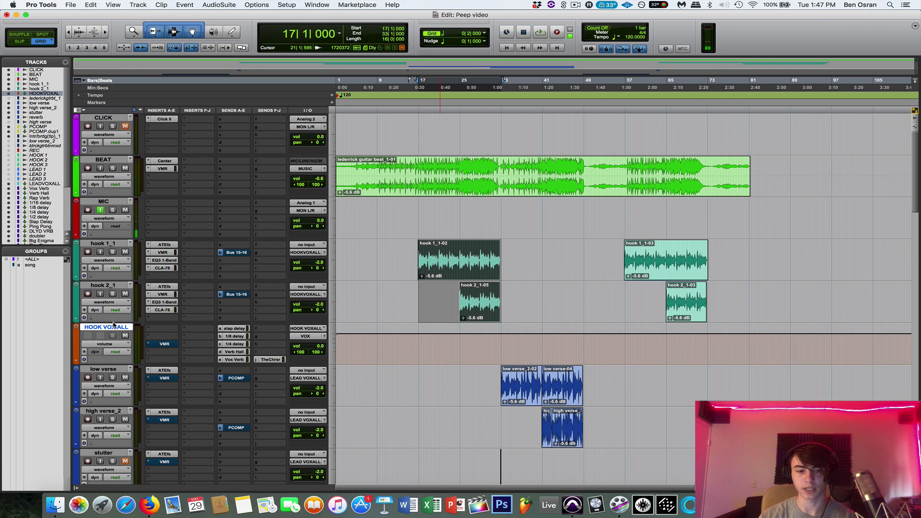
pyautogui.click(118, 327)
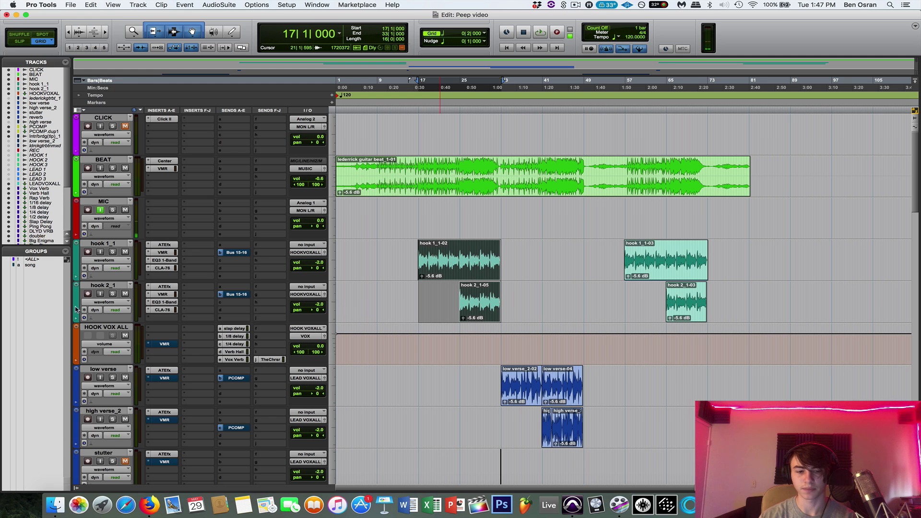
# - Insert FabFilter Pro-Q 2 on HOOK VOX ALL and change its low-cut band to a Low Shelf cutting about 6.5 dB
pyautogui.click(165, 329)
pyautogui.click(194, 399)
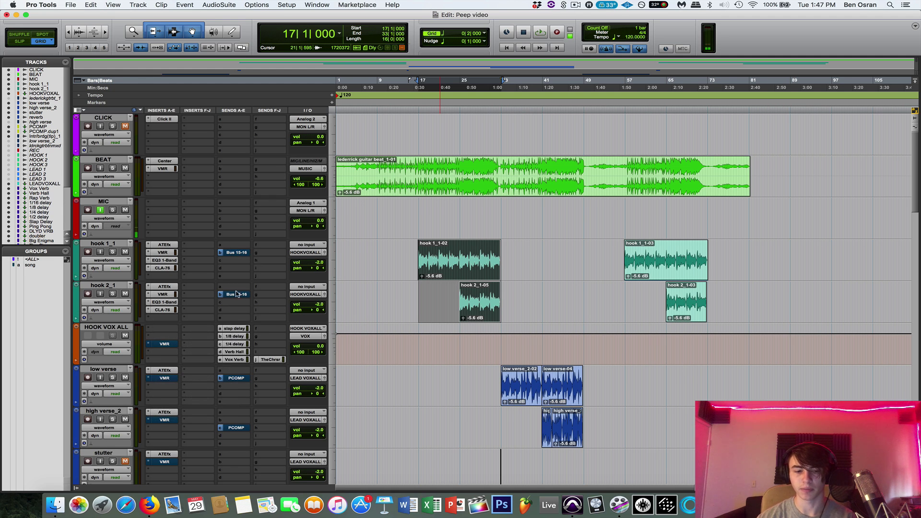
pyautogui.rightClick(492, 262)
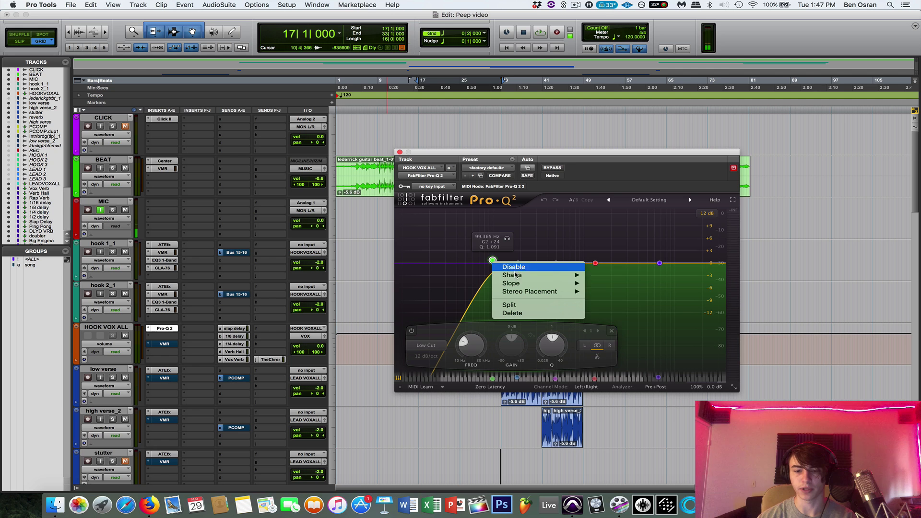
pyautogui.moveTo(574, 277)
pyautogui.click(609, 284)
pyautogui.moveTo(492, 261); pyautogui.dragTo(500, 277)
pyautogui.moveTo(492, 154); pyautogui.dragTo(472, 268)
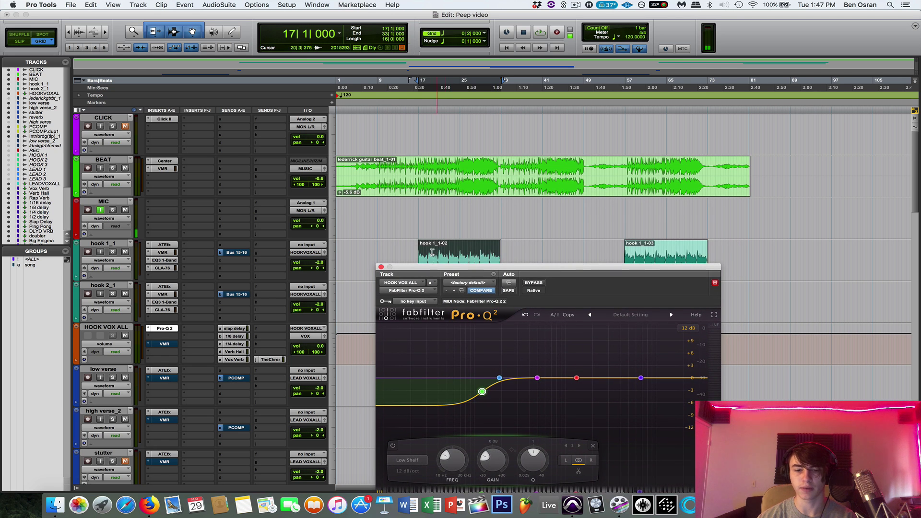
# - Sweep a narrow Pro-Q 2 bell with a Q of about 11.95 during playback, and cut about 3 dB near 537 Hz
pyautogui.press('space')
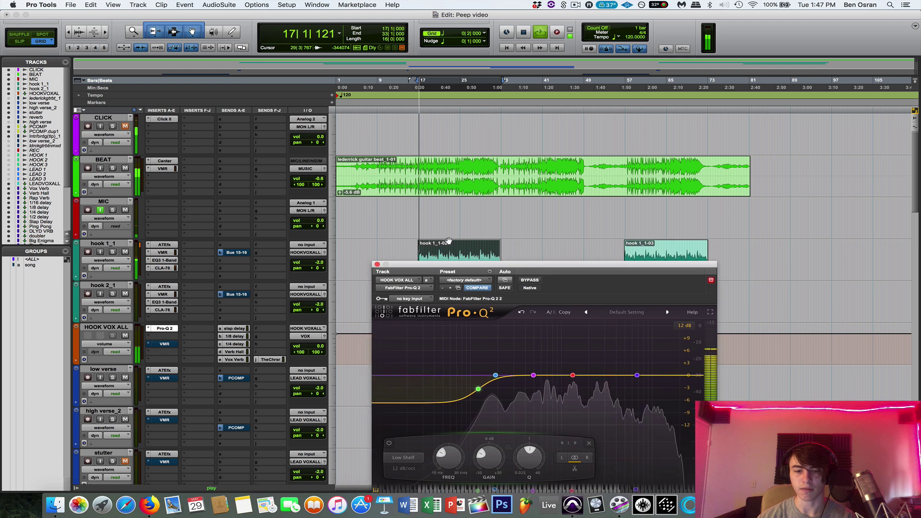
pyautogui.moveTo(480, 266); pyautogui.dragTo(391, 192)
pyautogui.moveTo(394, 317); pyautogui.dragTo(480, 269)
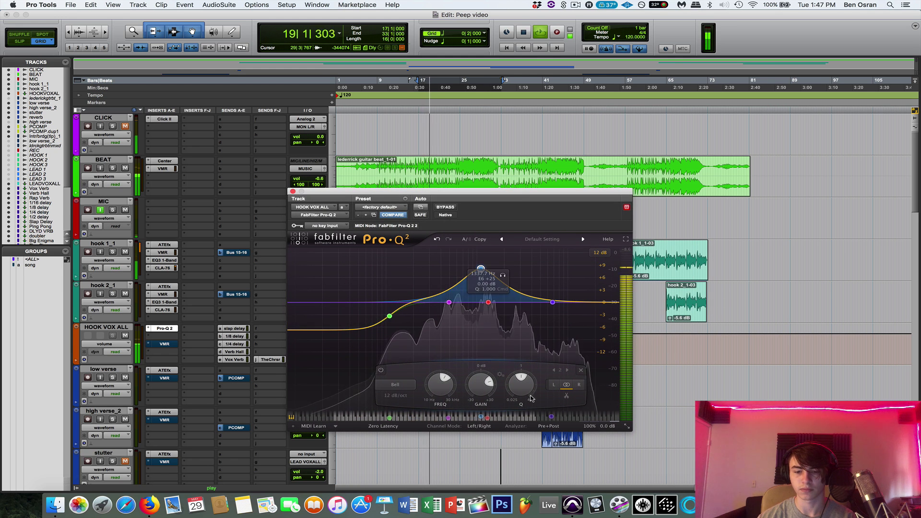
pyautogui.moveTo(521, 384); pyautogui.dragTo(528, 355)
pyautogui.moveTo(500, 276); pyautogui.dragTo(463, 303)
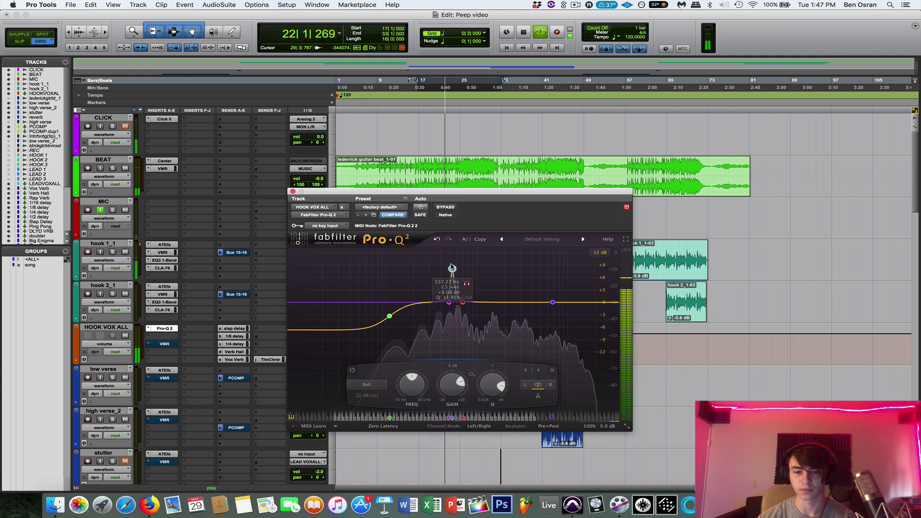
pyautogui.press('space')
pyautogui.moveTo(452, 270); pyautogui.dragTo(452, 314)
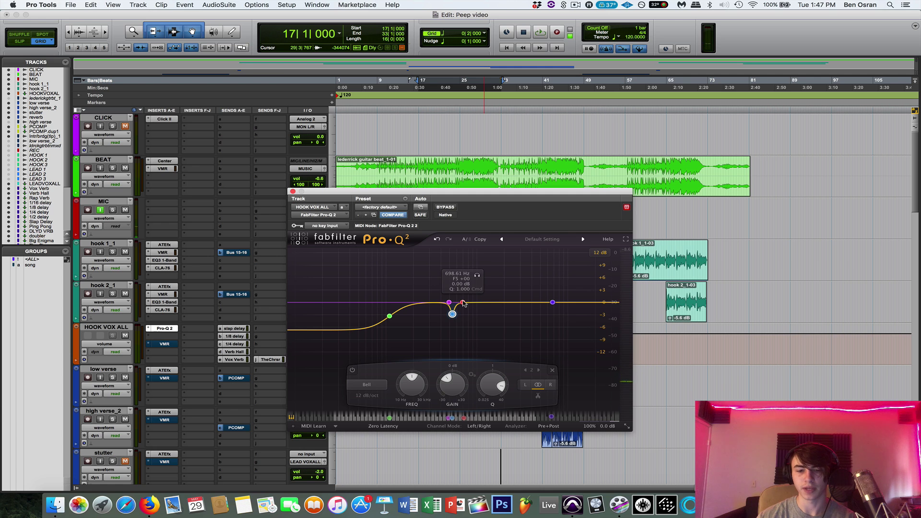
# - Boost a Pro-Q 2 bell by about 1.9 dB near 3182 Hz and raise the high shelf slightly, and play the hook
pyautogui.moveTo(462, 303); pyautogui.dragTo(567, 292)
pyautogui.press('space')
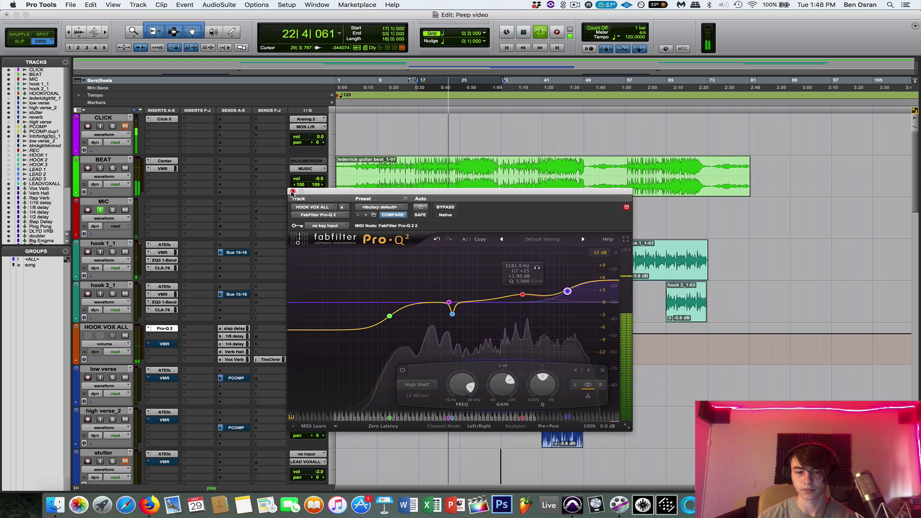
# - Stop playback and insert the DeEsser plug-in on HOOK VOX ALL directly after Pro-Q 2
pyautogui.click(292, 191)
pyautogui.press('space')
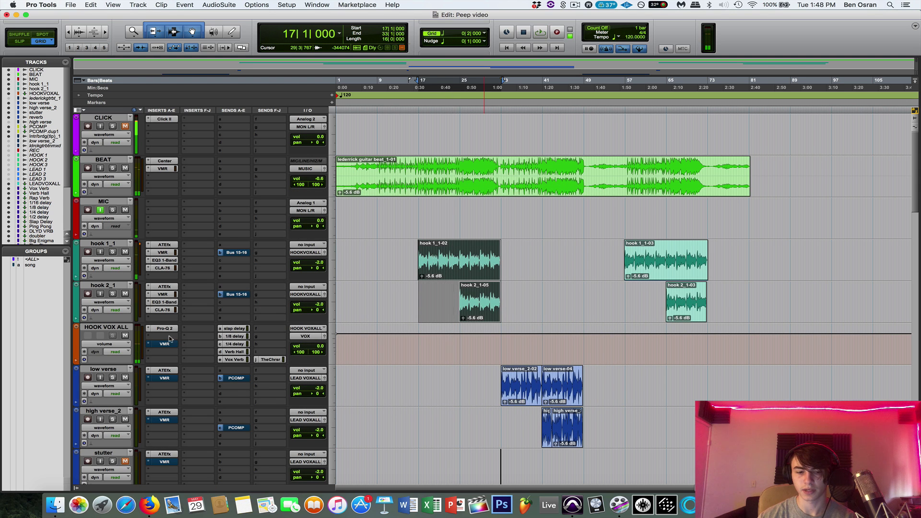
pyautogui.click(165, 337)
pyautogui.moveTo(204, 375)
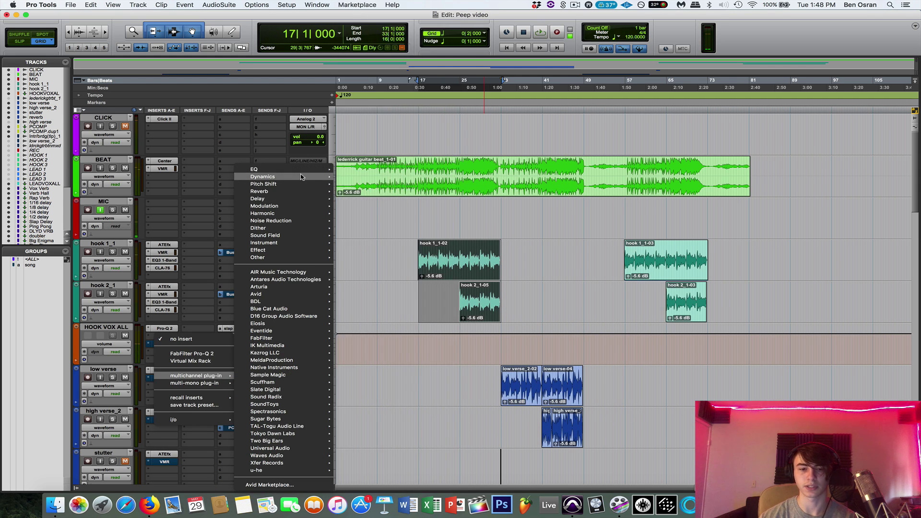
pyautogui.moveTo(269, 176)
pyautogui.click(369, 141)
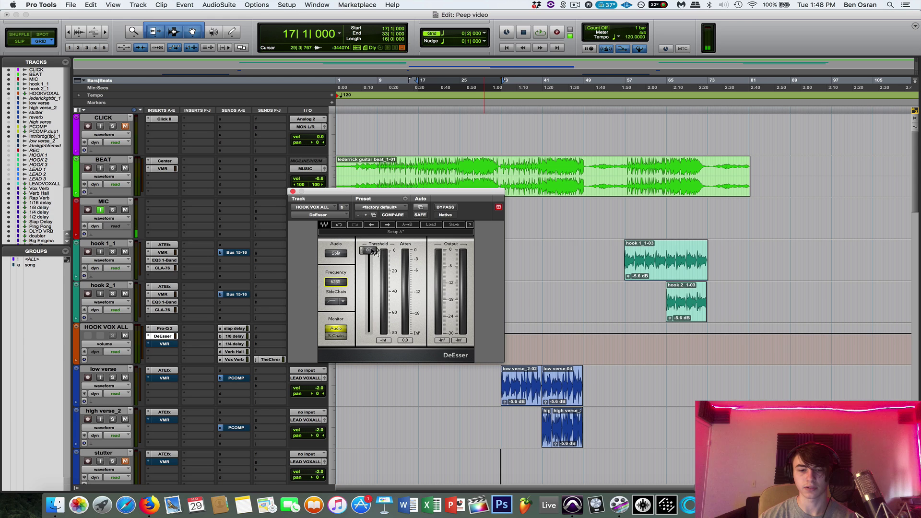
# - Lower the DeEsser's threshold to roughly a third of its range while the hook plays
pyautogui.press('space')
pyautogui.moveTo(371, 263); pyautogui.dragTo(372, 278)
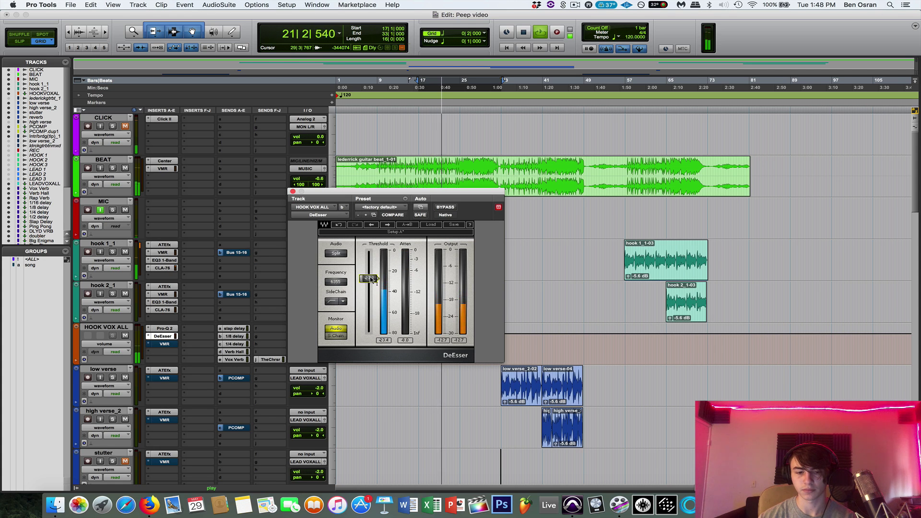
pyautogui.click(293, 192)
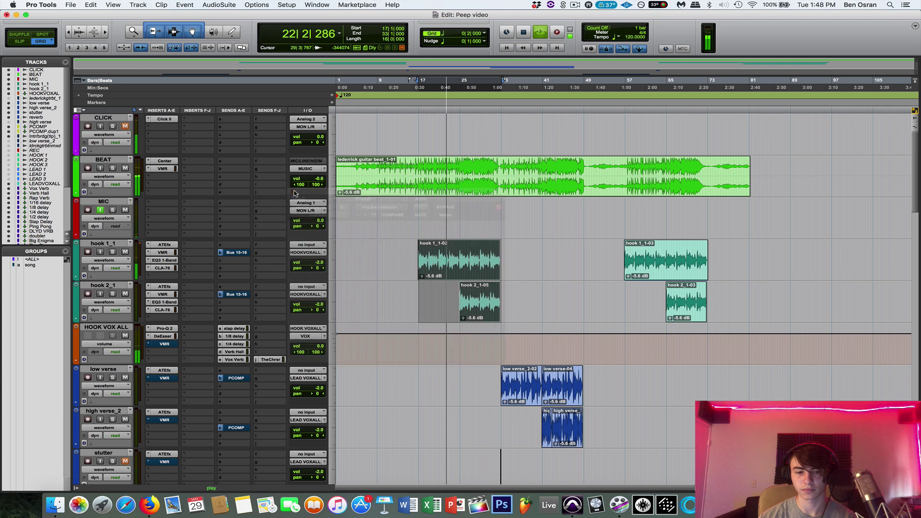
pyautogui.press('space')
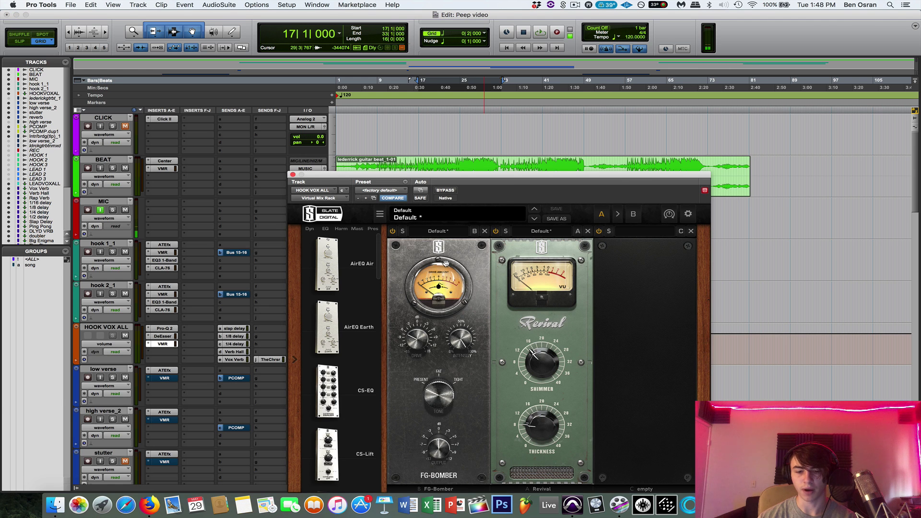
# - Compare the hook with HOOK VOX ALL's Virtual Mix Rack, holding FG-Bomber and Revival, bypassed and active during playback
pyautogui.moveTo(498, 175); pyautogui.dragTo(405, 120)
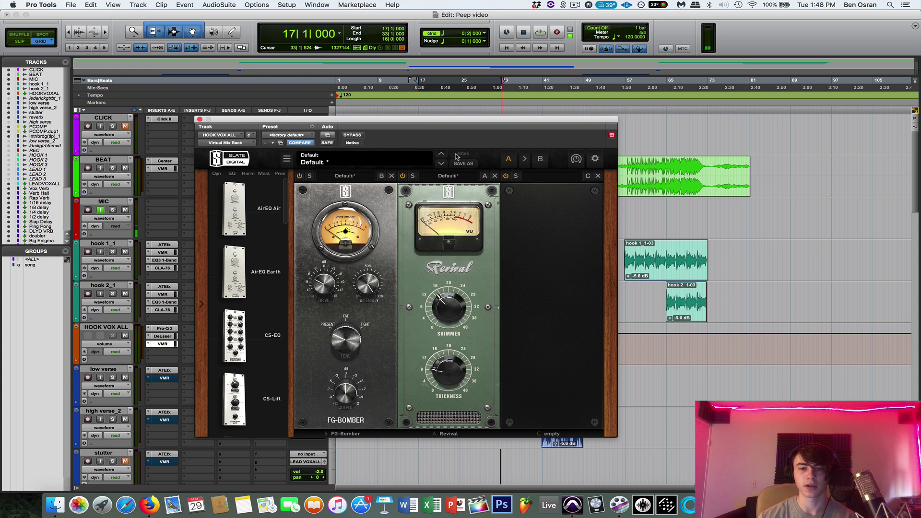
pyautogui.moveTo(417, 122); pyautogui.dragTo(712, 97)
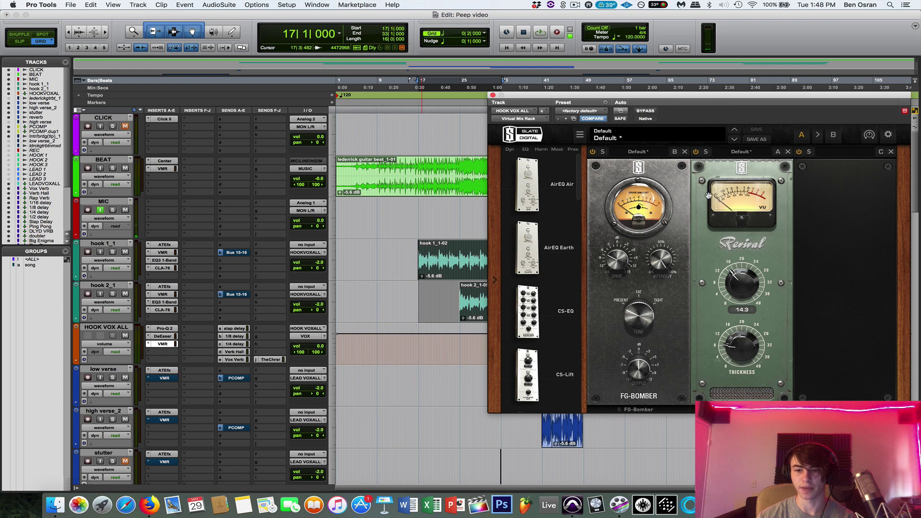
pyautogui.moveTo(659, 97); pyautogui.dragTo(639, 103)
pyautogui.press('space')
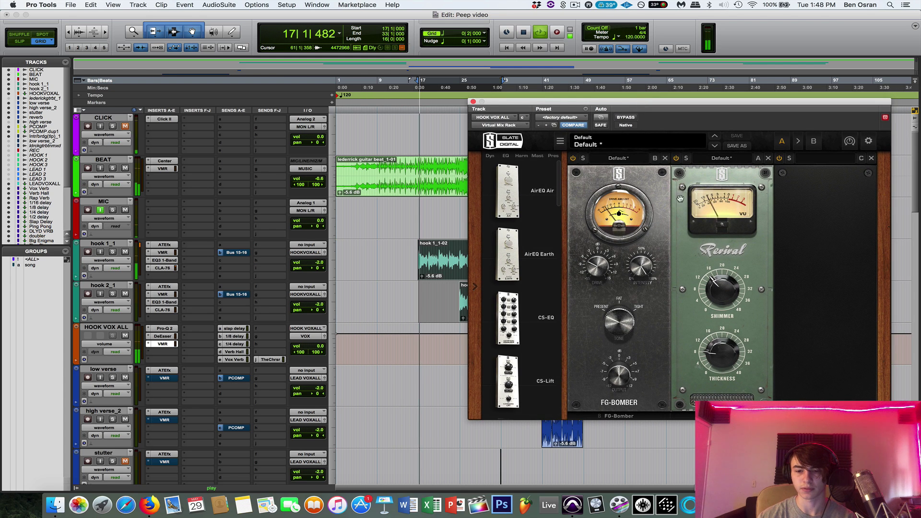
pyautogui.click(631, 118)
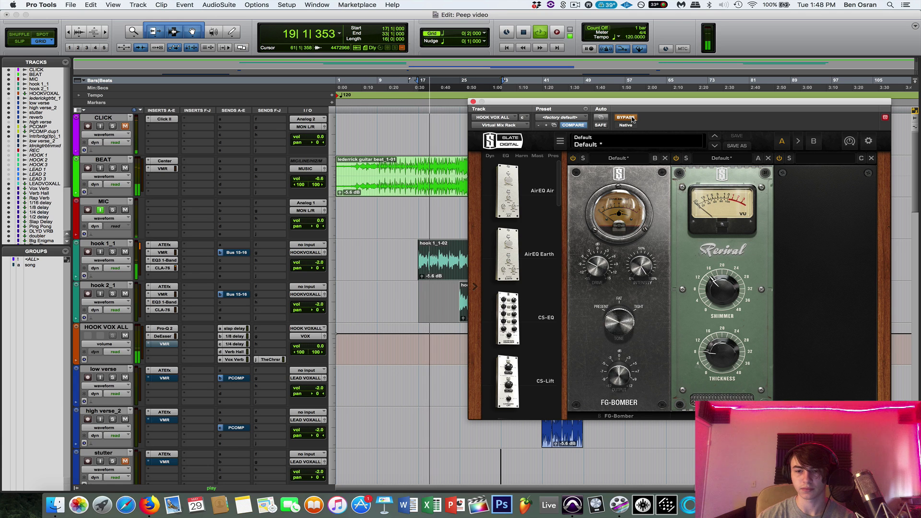
pyautogui.click(620, 119)
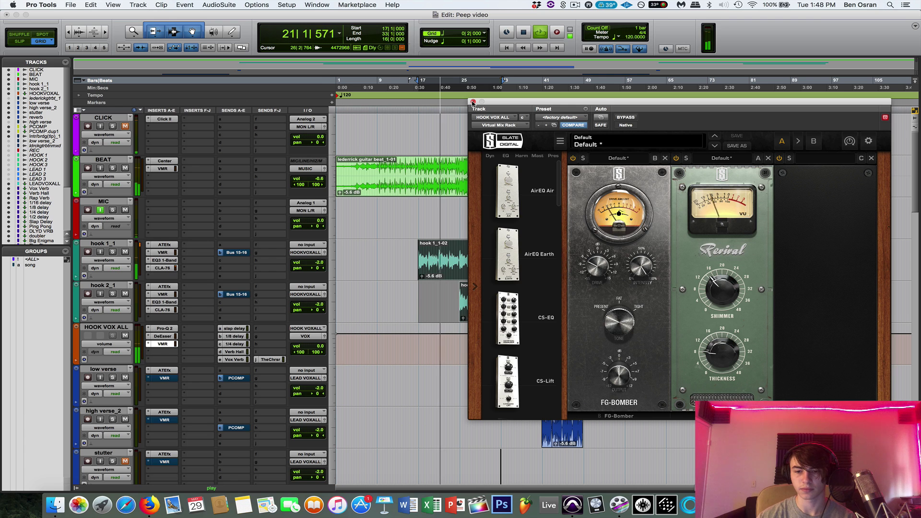
pyautogui.press('space')
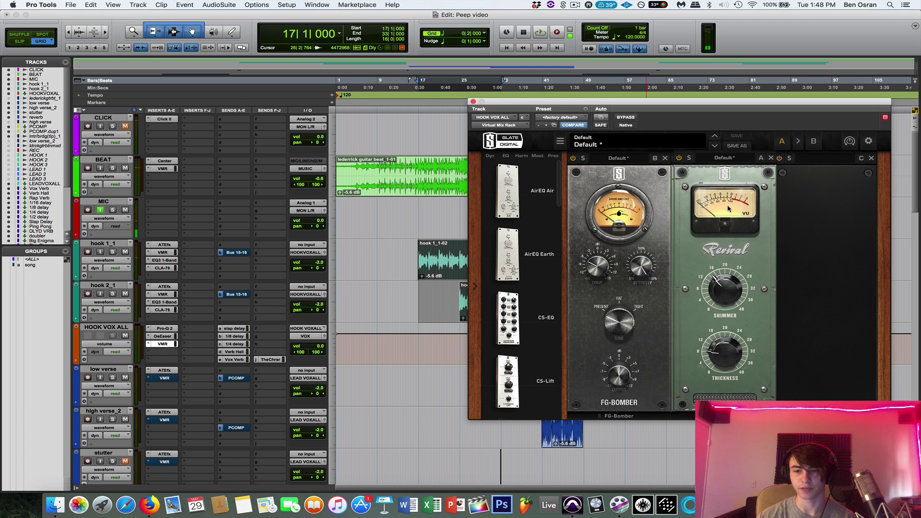
pyautogui.click(473, 102)
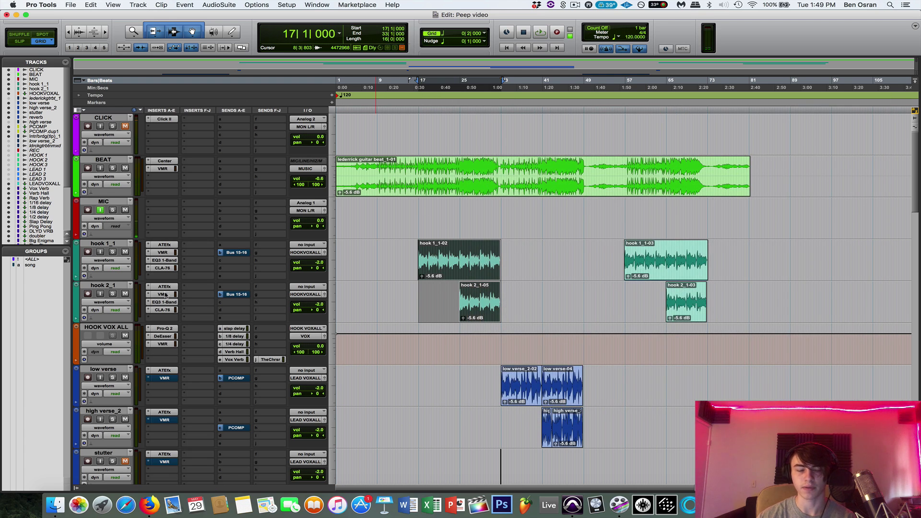
# - Insert the stereo RCompressor on HOOK VOX ALL directly after the Virtual Mix Rack
pyautogui.click(165, 354)
pyautogui.moveTo(196, 391)
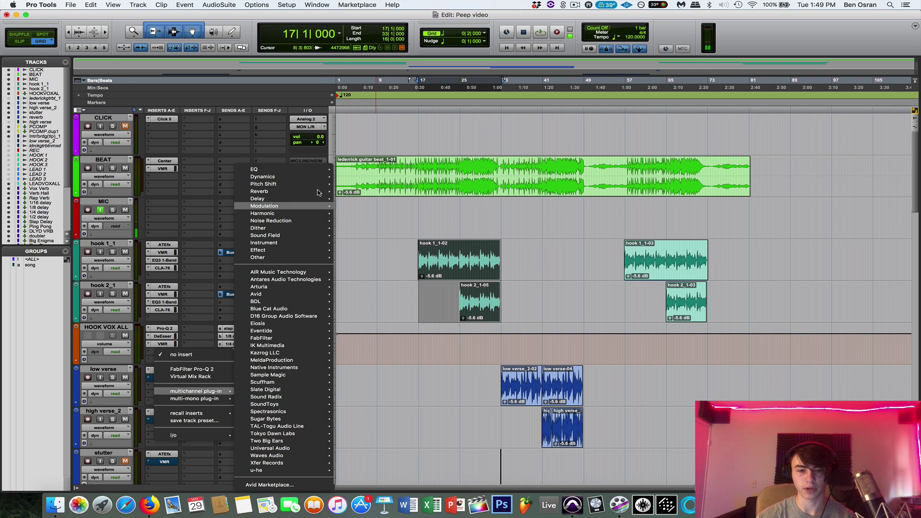
pyautogui.moveTo(263, 177)
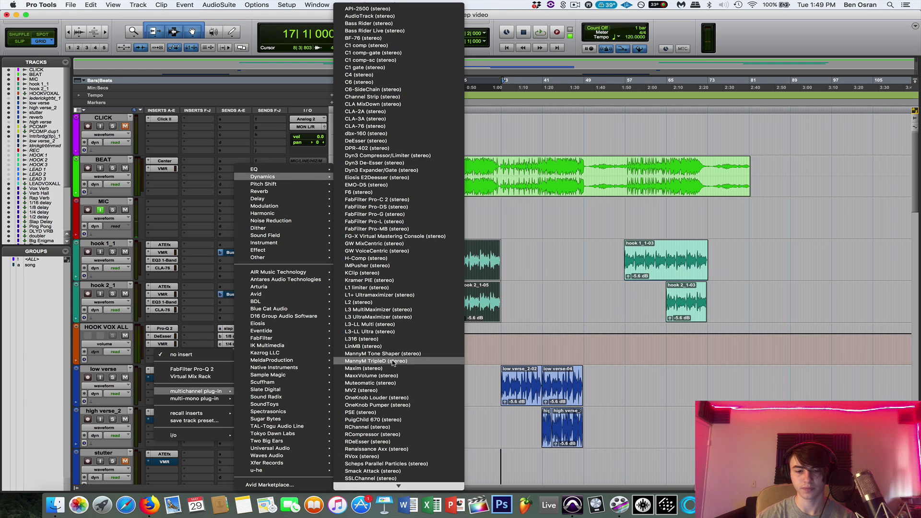
pyautogui.click(399, 435)
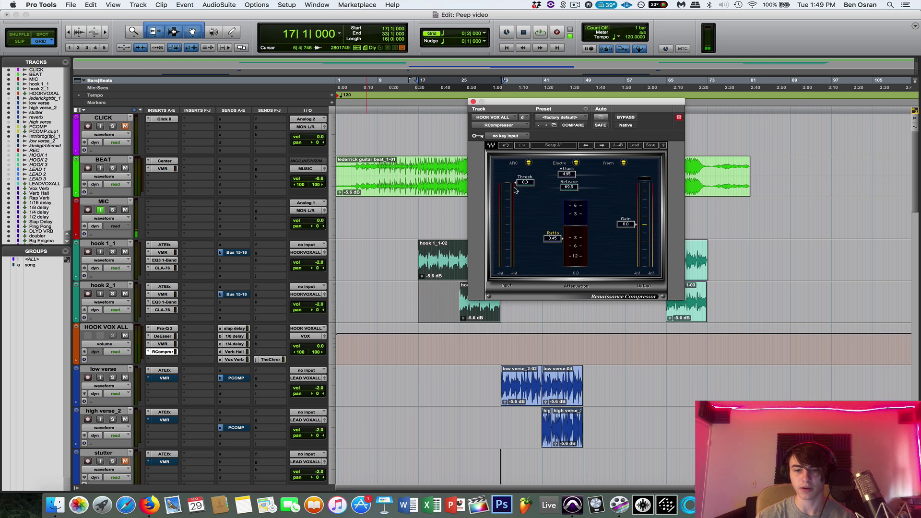
# - Lower the RCompressor's threshold during hook playback for light compression, and save the session
pyautogui.press('space')
pyautogui.moveTo(515, 190); pyautogui.dragTo(516, 201)
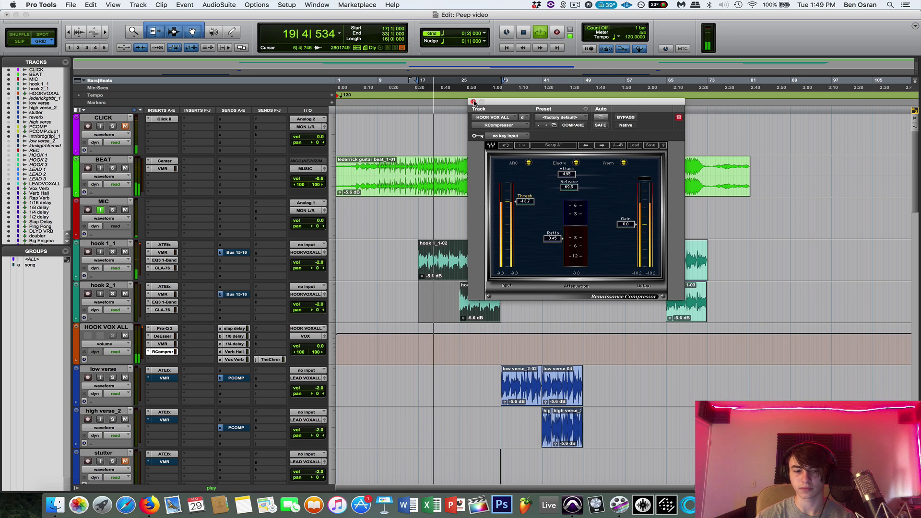
pyautogui.click(162, 352)
pyautogui.press('super+s')
# - Stop playback and insert the stereo AIR Ensemble on HOOK VOX ALL in the first slot of inserts F-J
pyautogui.click(201, 330)
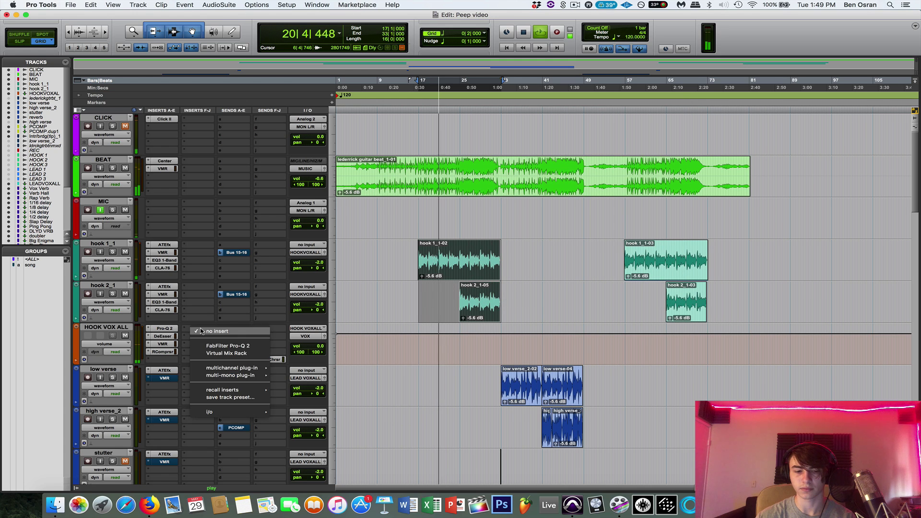
pyautogui.click(202, 316)
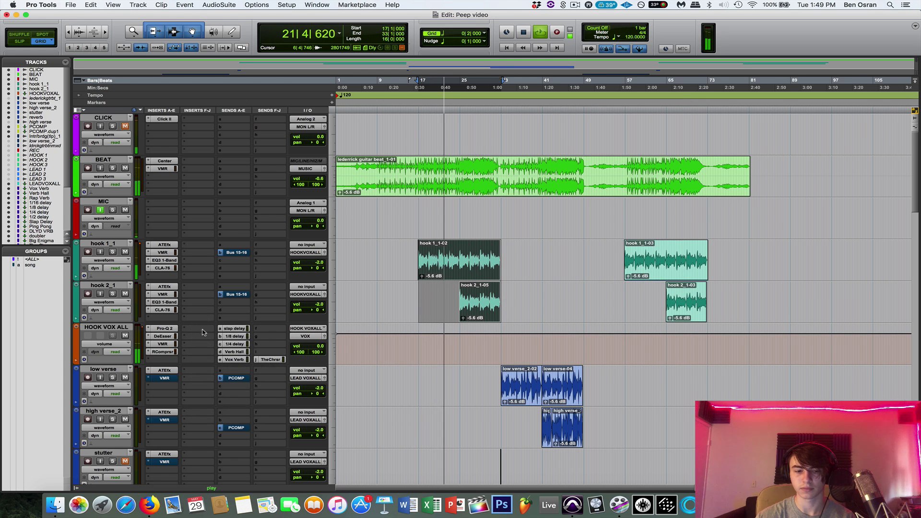
pyautogui.press('space')
pyautogui.click(201, 330)
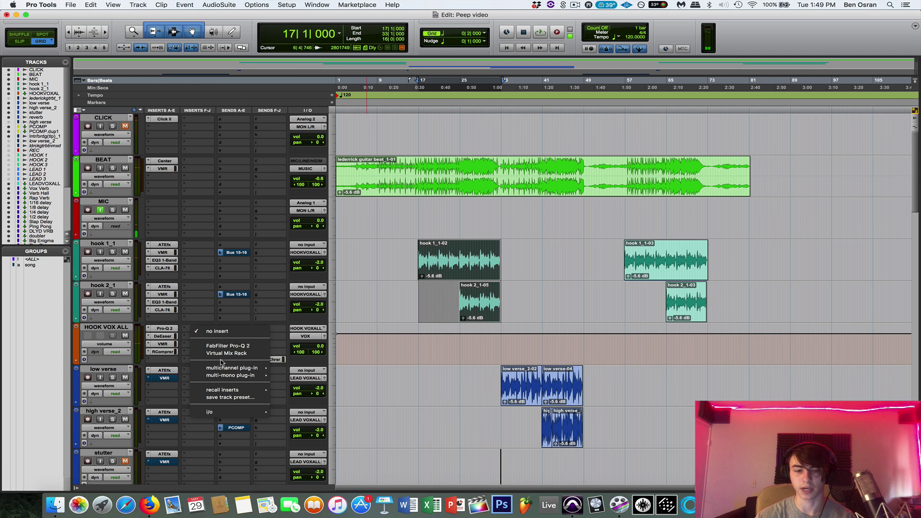
pyautogui.moveTo(249, 368)
pyautogui.moveTo(344, 261)
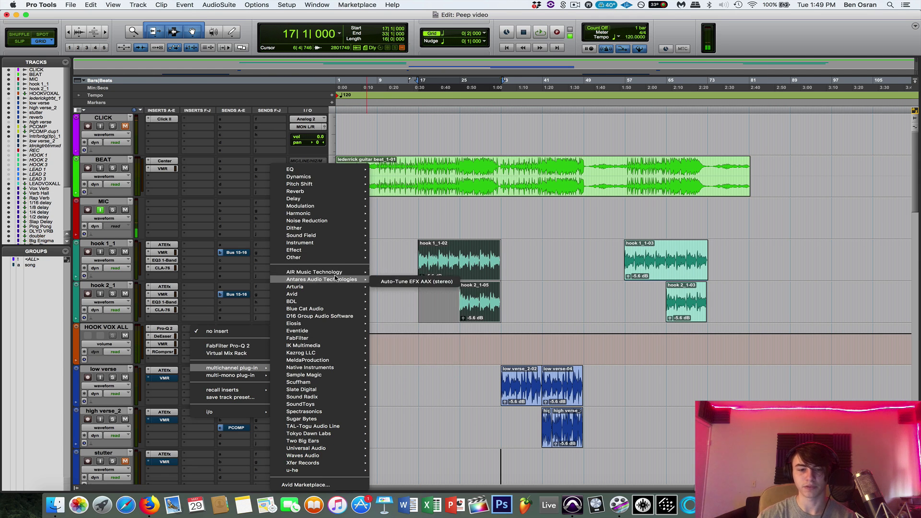
pyautogui.moveTo(317, 275)
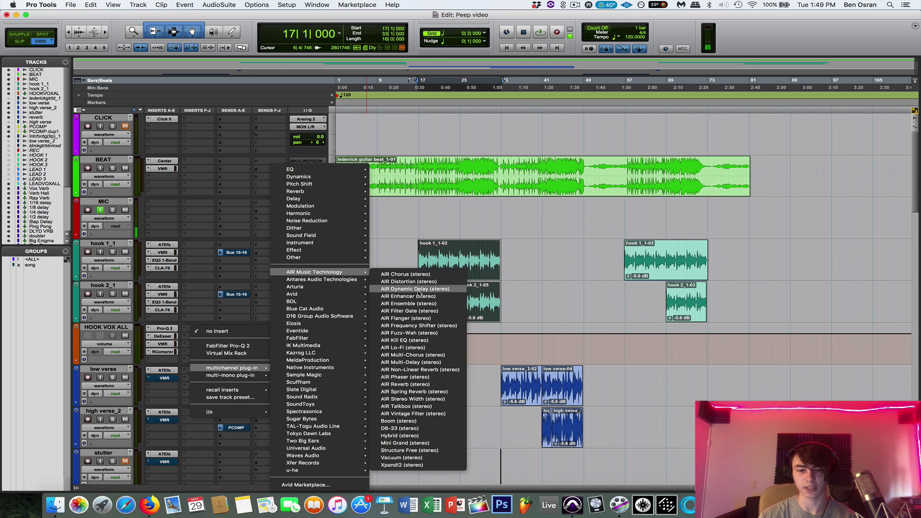
pyautogui.click(391, 303)
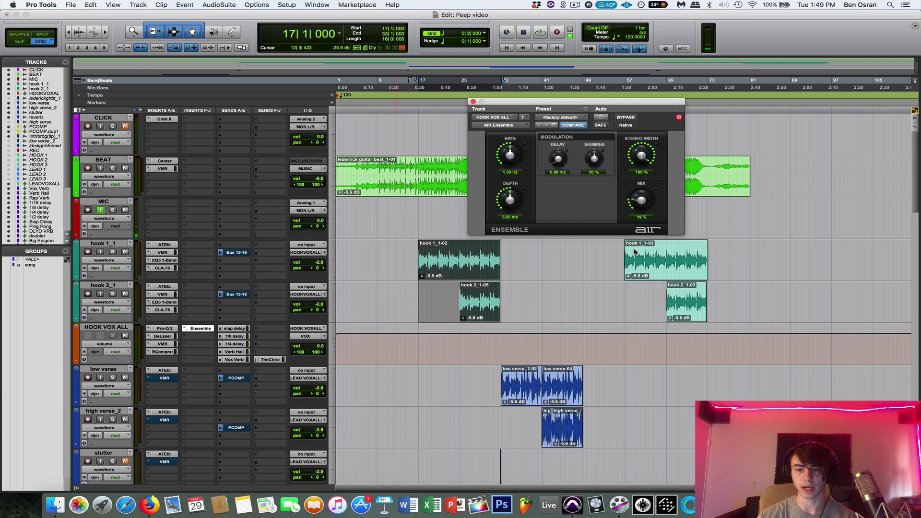
# - Set the AIR Ensemble's mix to 10% while the hook plays
pyautogui.press('space')
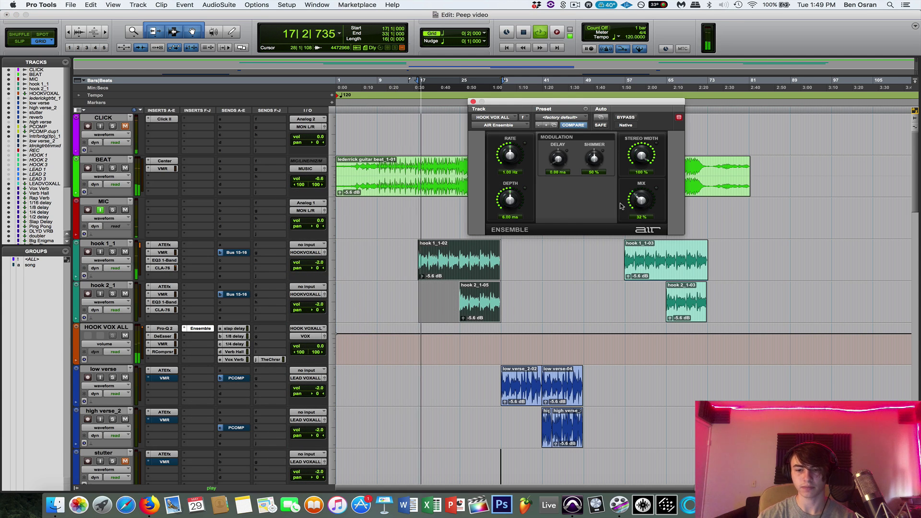
pyautogui.moveTo(639, 198); pyautogui.dragTo(641, 206)
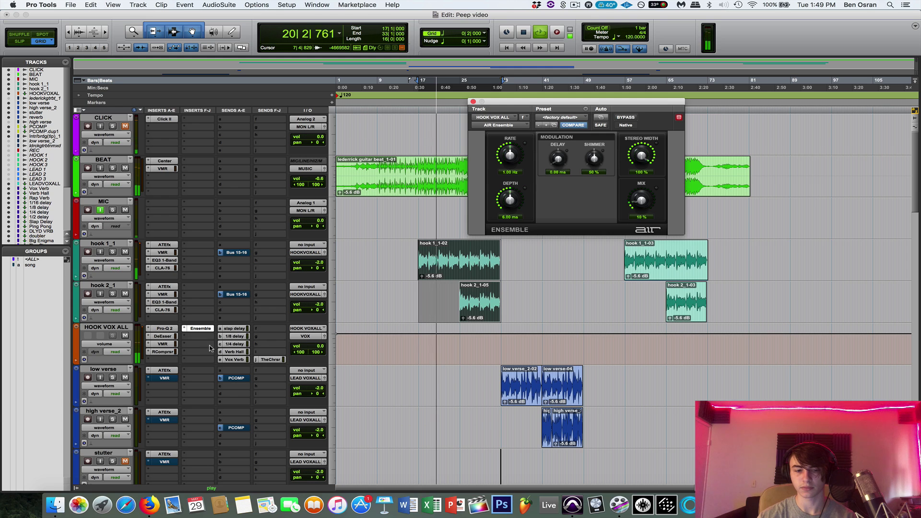
pyautogui.click(474, 305)
pyautogui.press('space')
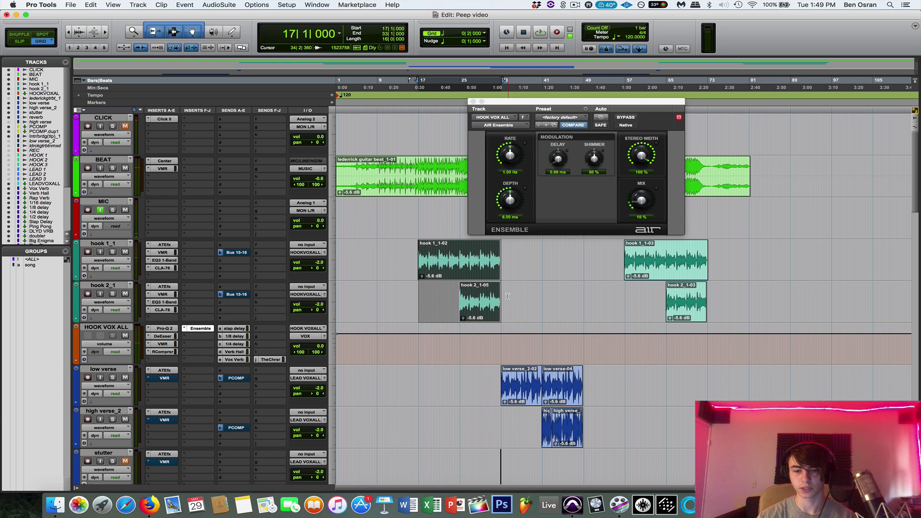
# - Select the range of the hook 2_1-05 clip and insert Doubler2 on HOOK VOX ALL directly after Ensemble
pyautogui.moveTo(501, 298); pyautogui.dragTo(459, 309)
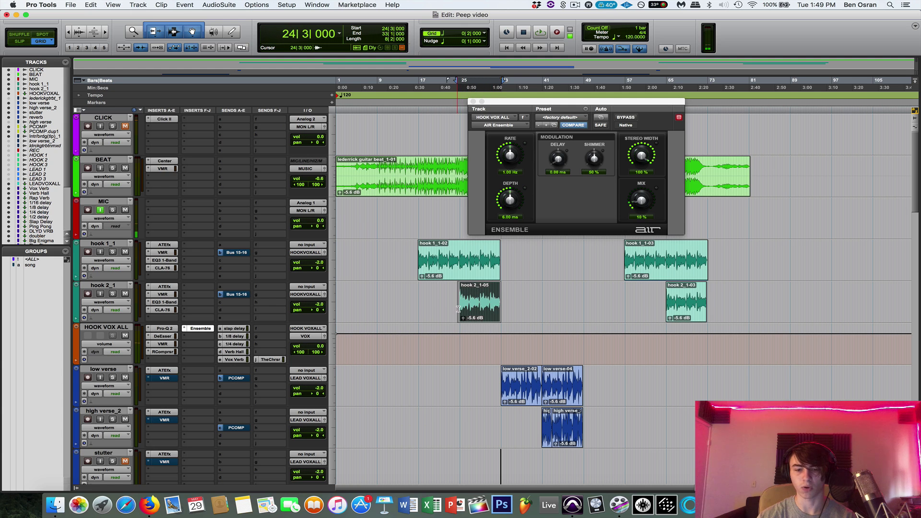
pyautogui.click(197, 337)
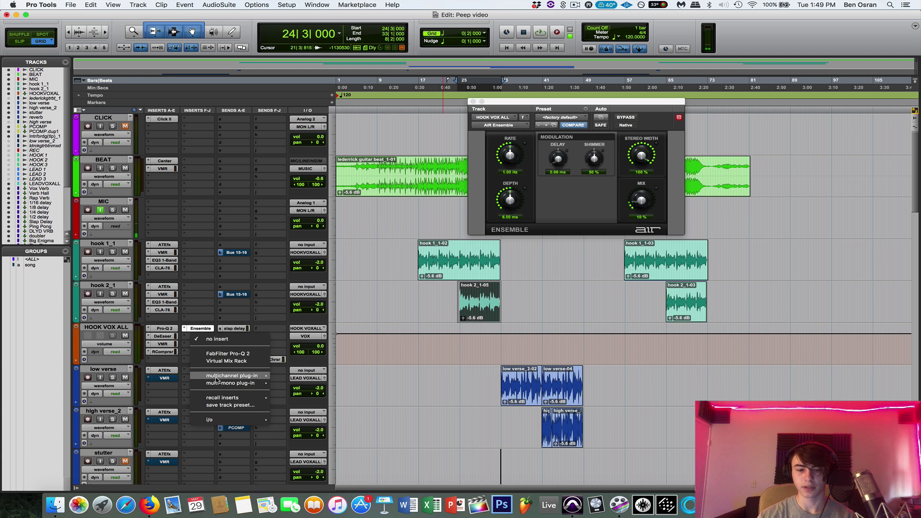
pyautogui.moveTo(344, 175)
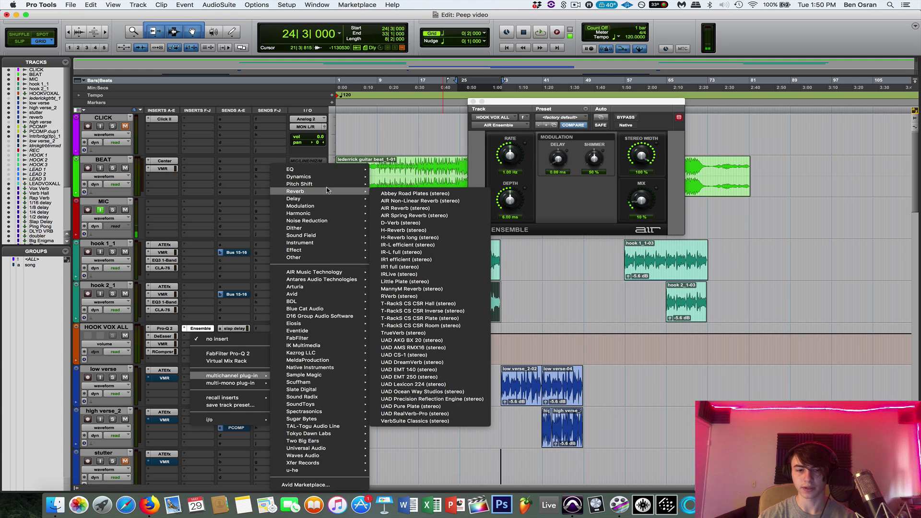
pyautogui.click(439, 202)
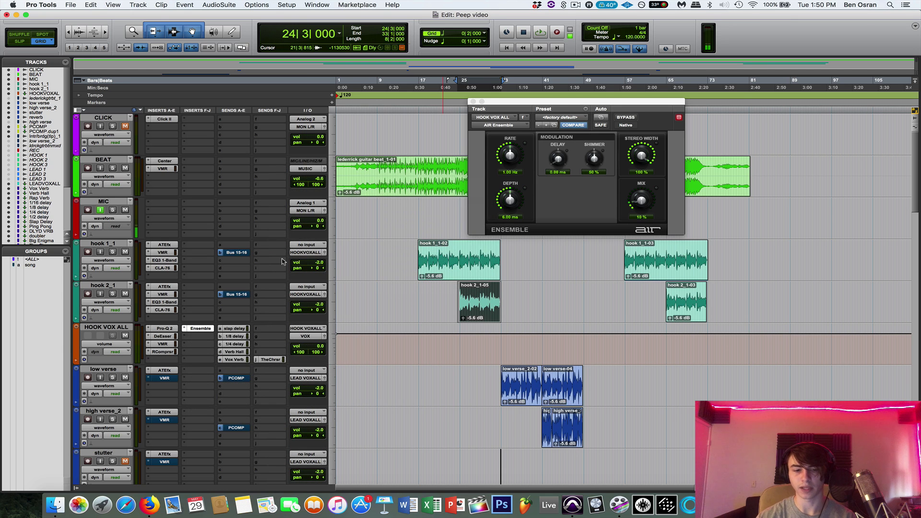
# - Load the vocal preset from the Dave Pensado presets into Doubler2
pyautogui.click(709, 137)
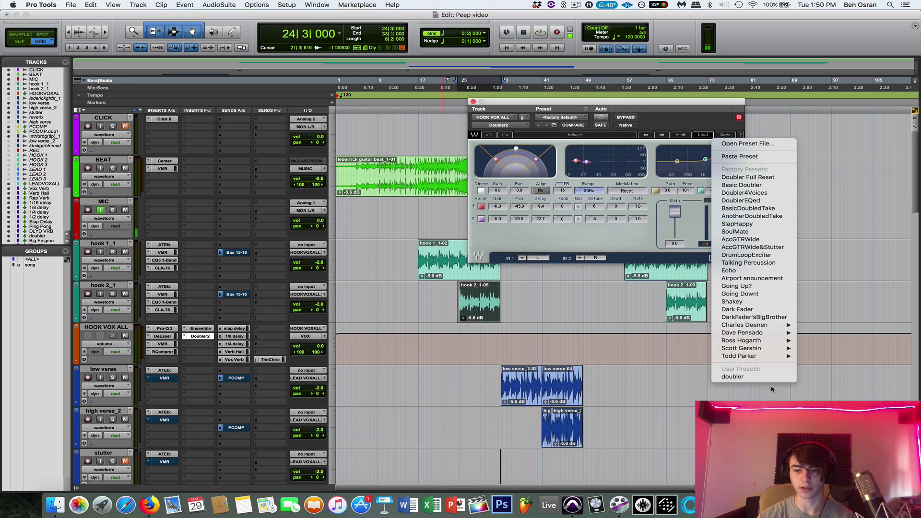
pyautogui.moveTo(763, 332)
pyautogui.click(840, 375)
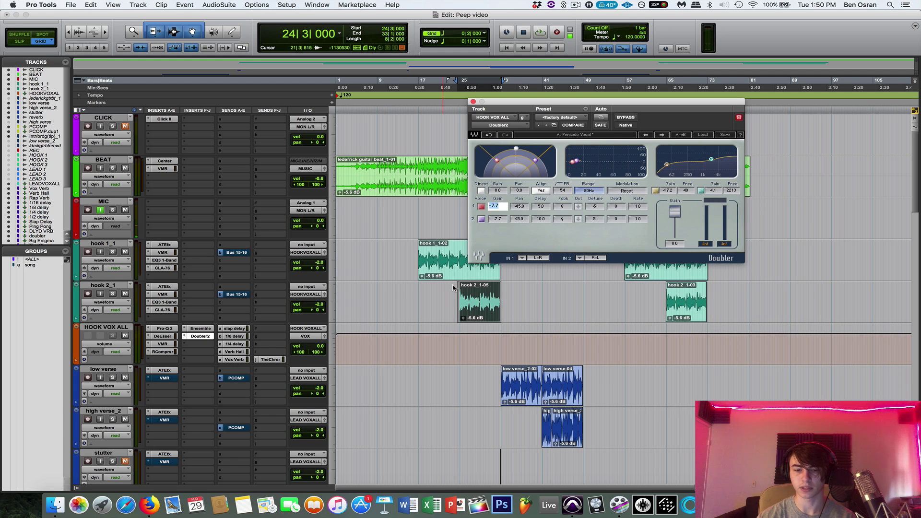
# - Play the selected hook and set the gain of both Doubler2 voices to -15
pyautogui.press('space')
pyautogui.click(502, 205)
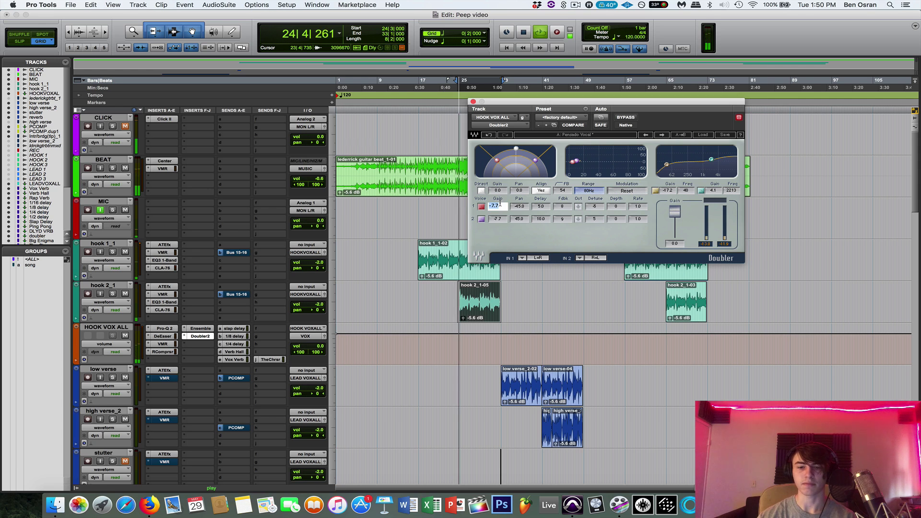
pyautogui.write('-15')
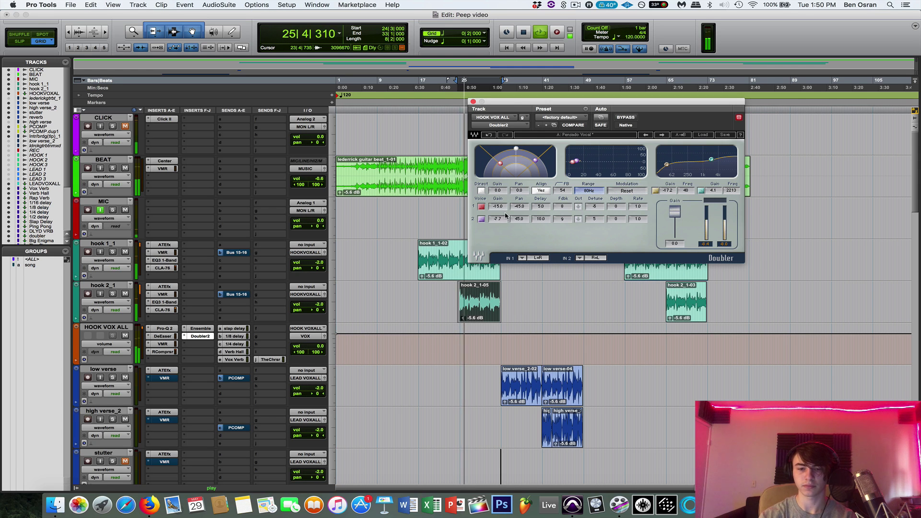
pyautogui.click(499, 218)
pyautogui.write('-15')
pyautogui.press('Return')
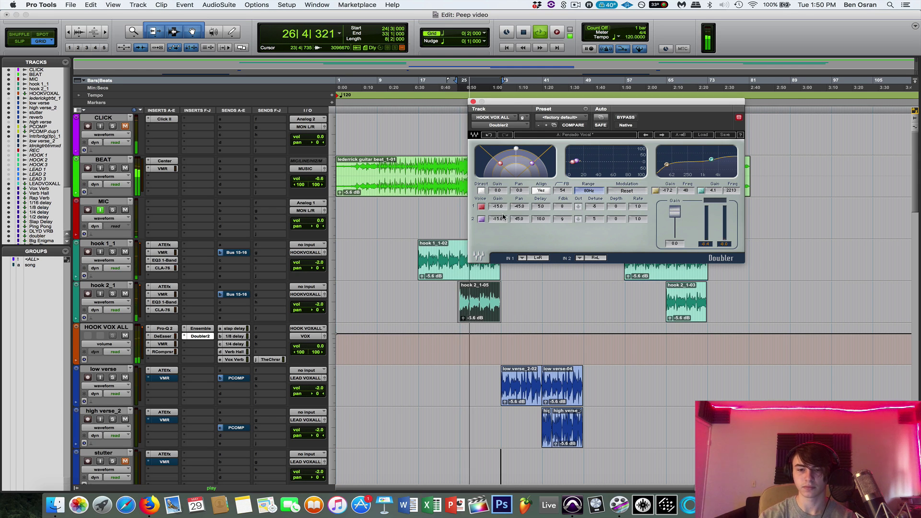
# - Set the gain of both Doubler2 voices to -18 during playback and close the plug-in
pyautogui.click(501, 207)
pyautogui.write('-18')
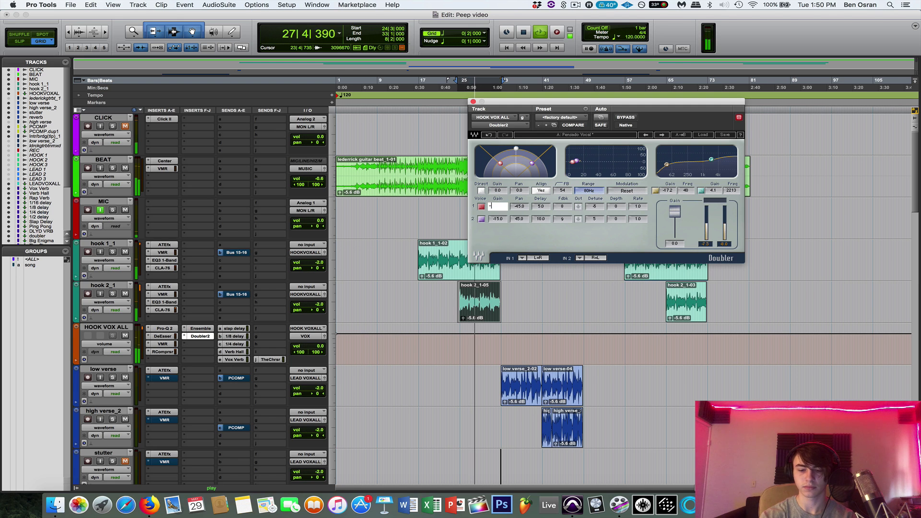
pyautogui.press('Return')
pyautogui.click(499, 218)
pyautogui.write('-18')
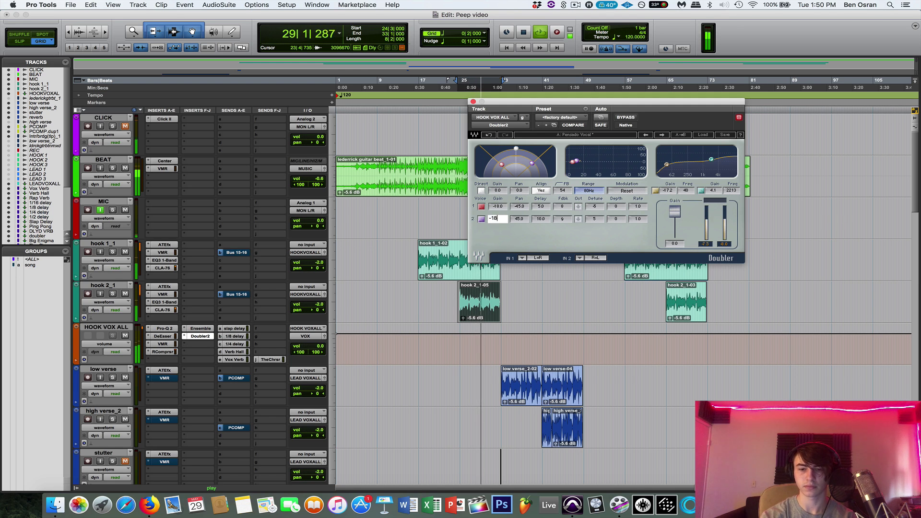
pyautogui.press('Return')
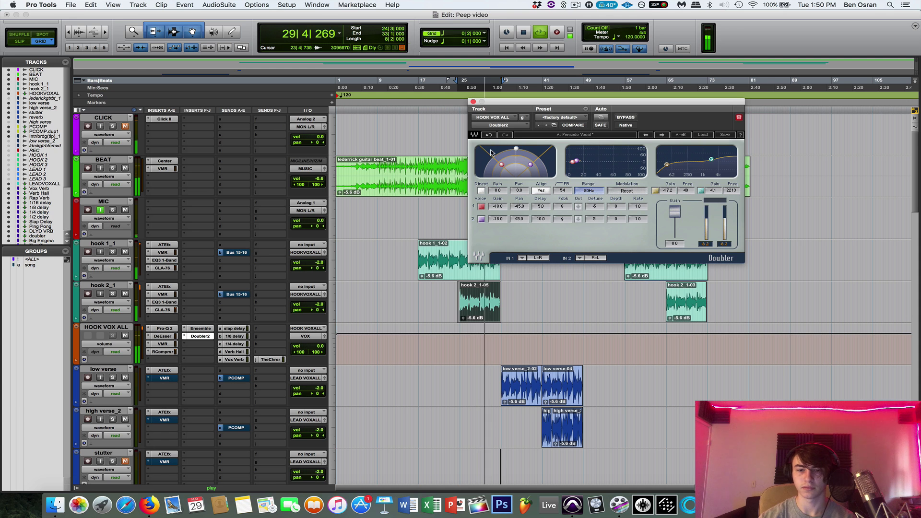
pyautogui.click(473, 101)
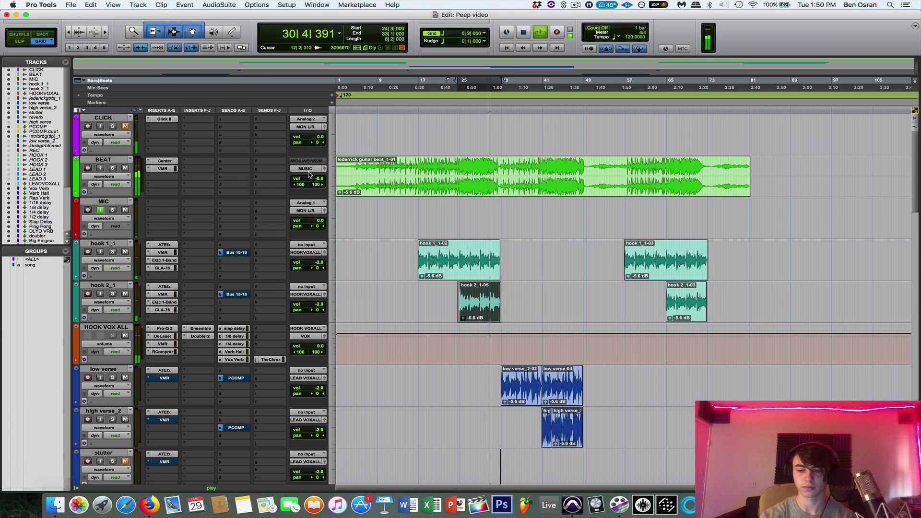
# - Lower the BEAT track's volume to -1.4 dB in the mixer, save the session and stop playback
pyautogui.press('super+equal')
pyautogui.hscroll(-5, 136, 340)
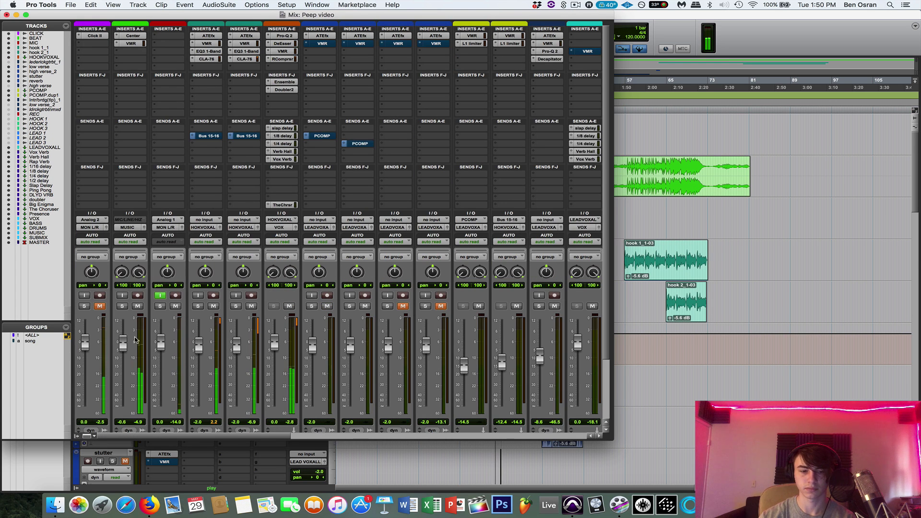
pyautogui.moveTo(123, 341); pyautogui.dragTo(123, 347)
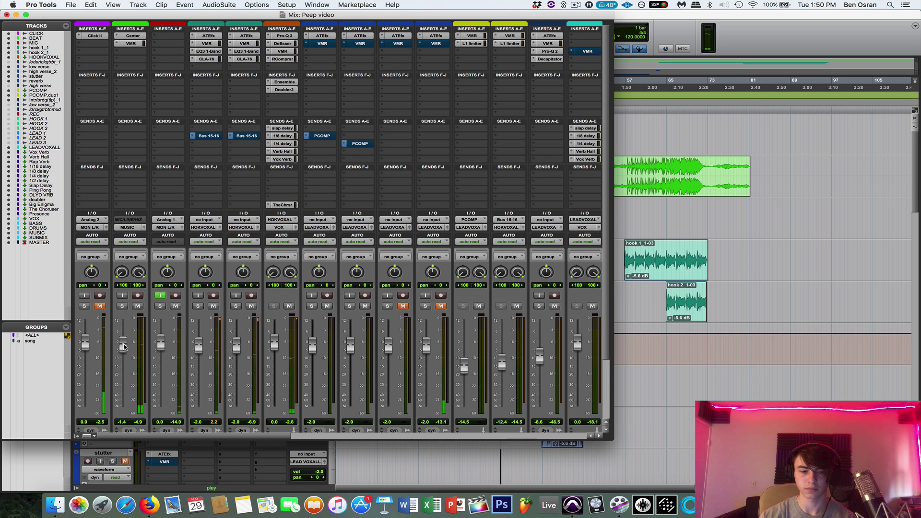
pyautogui.press('super+equal')
pyautogui.press('super+s')
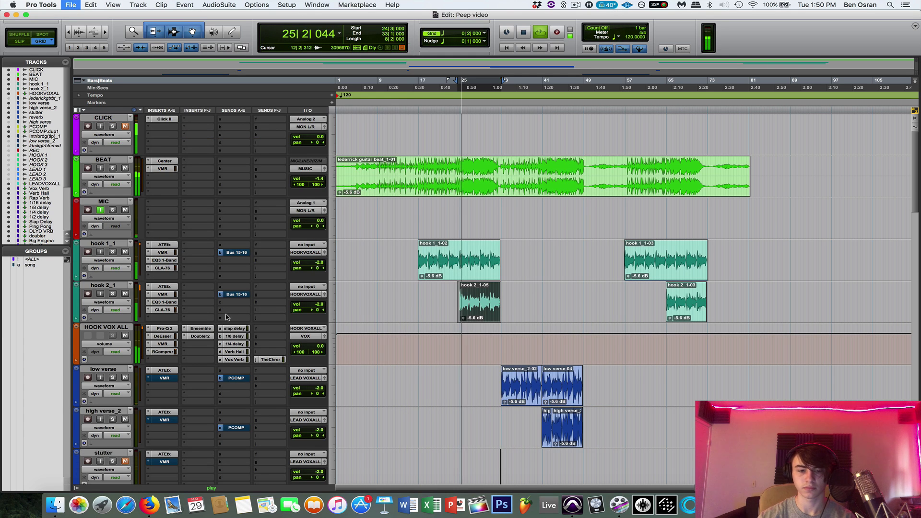
pyautogui.press('space')
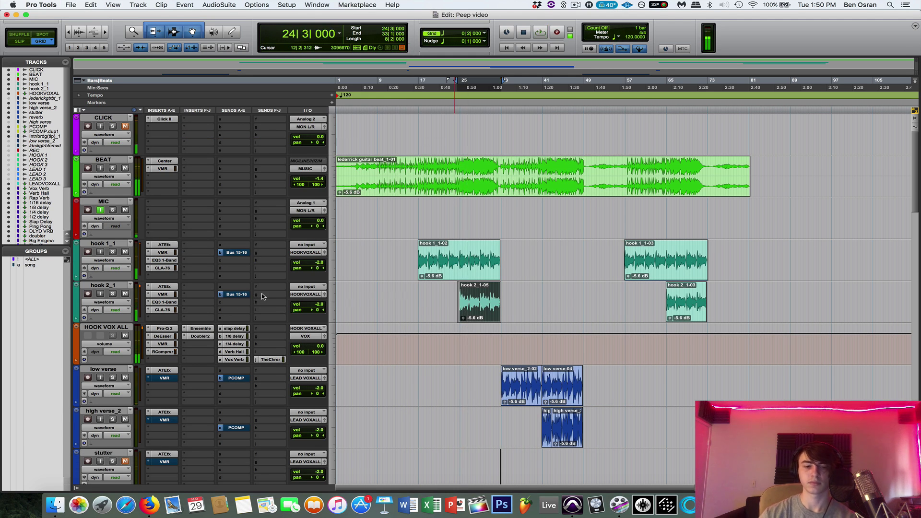
# - Move the effect return tracks from Vox Verb through Presence directly below HOOK VOX ALL
pyautogui.scroll(-4, 125, 298)
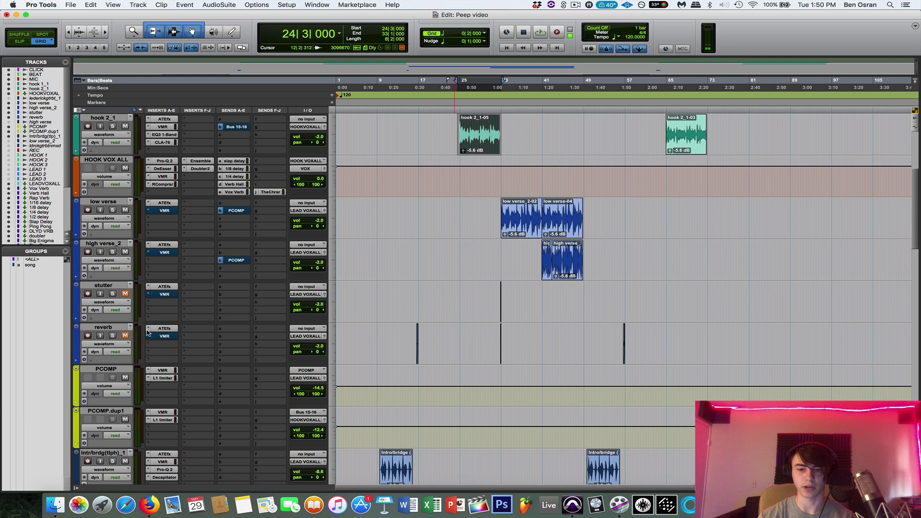
pyautogui.scroll(4, 148, 332)
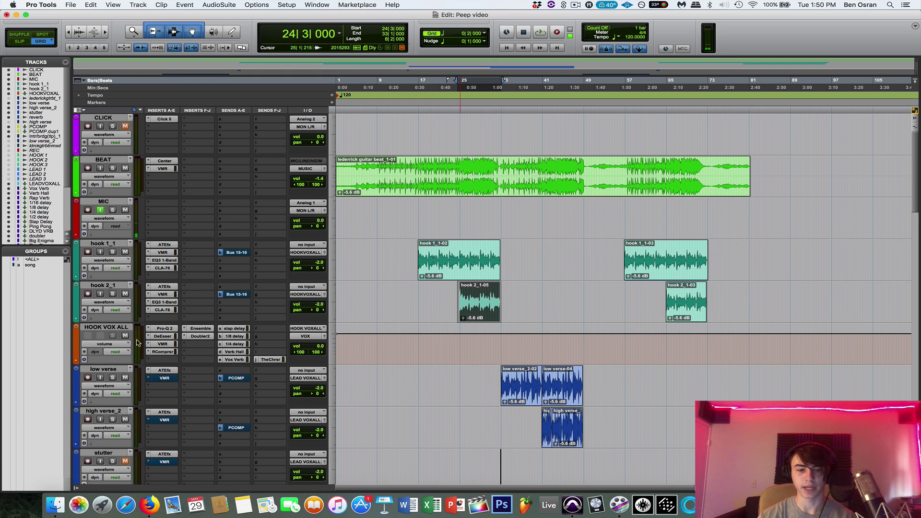
pyautogui.click(238, 360)
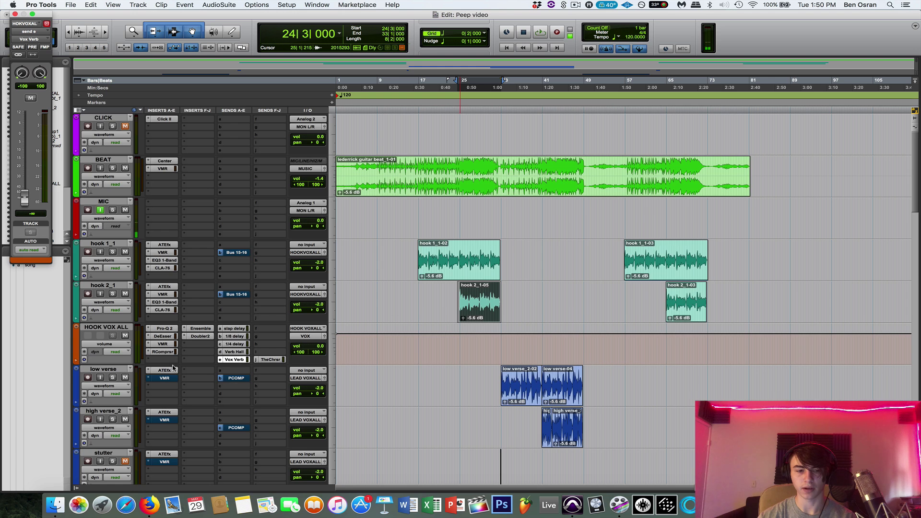
pyautogui.scroll(-11, 173, 368)
pyautogui.click(116, 287)
pyautogui.scroll(-12, 113, 268)
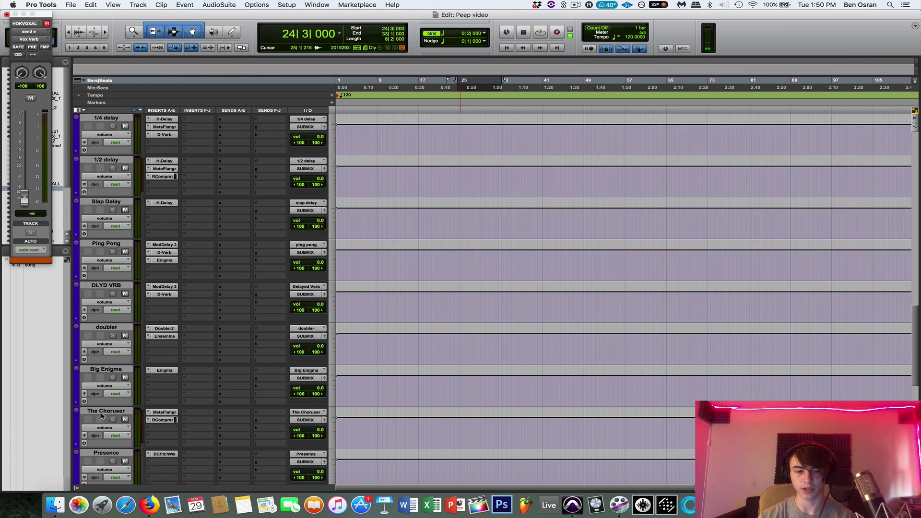
pyautogui.scroll(13, 105, 236)
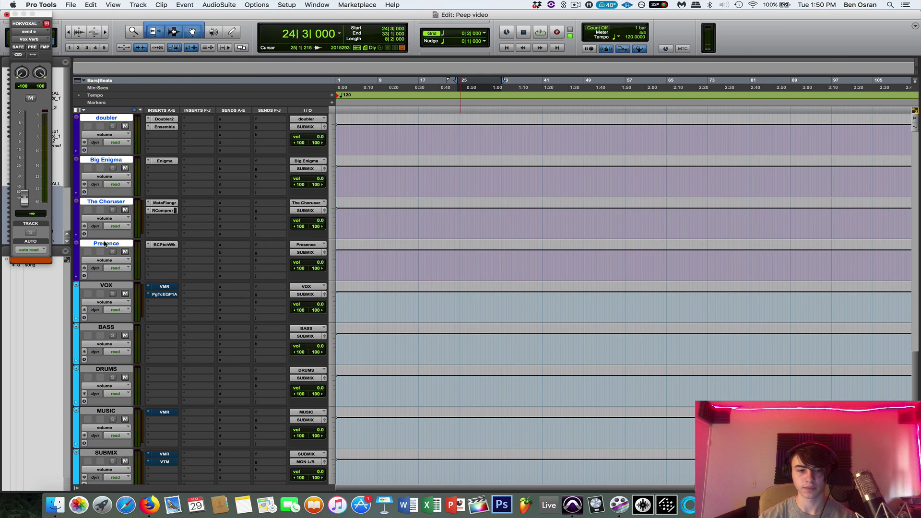
pyautogui.scroll(9, 110, 328)
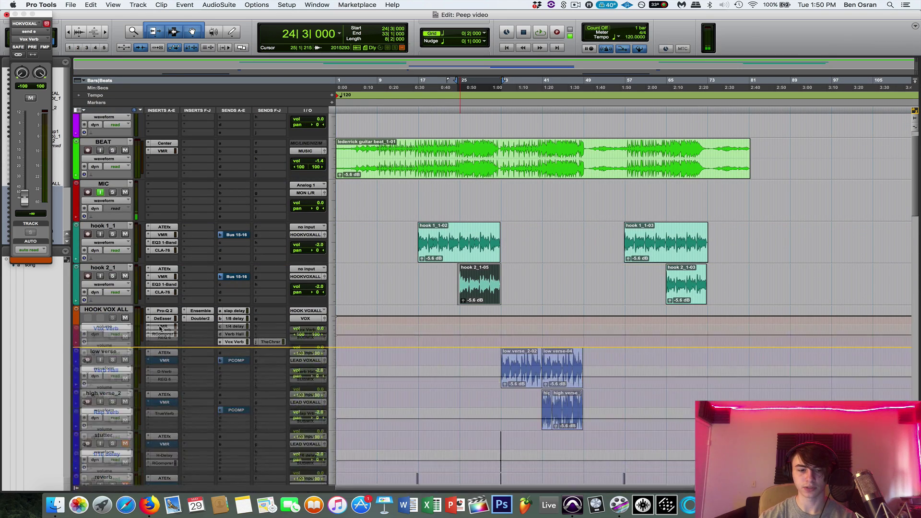
pyautogui.moveTo(160, 328); pyautogui.dragTo(150, 365)
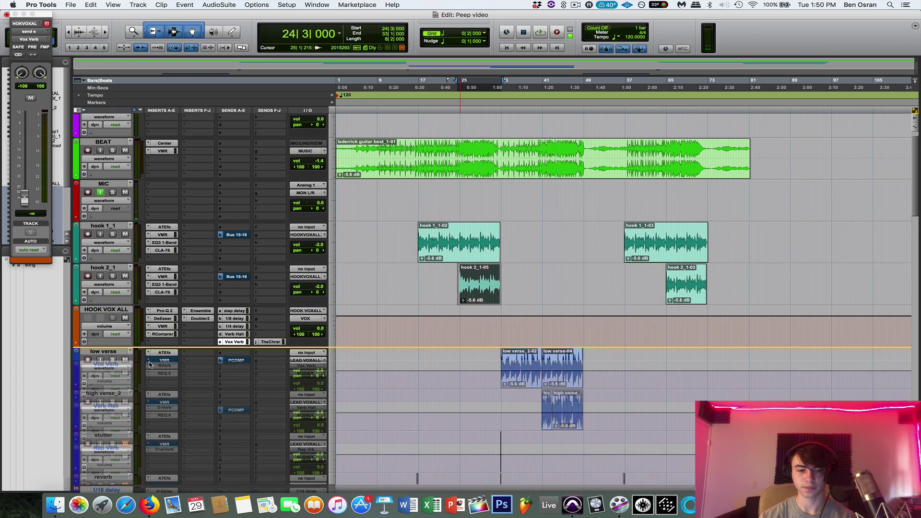
pyautogui.moveTo(103, 343); pyautogui.dragTo(103, 343)
pyautogui.click(102, 351)
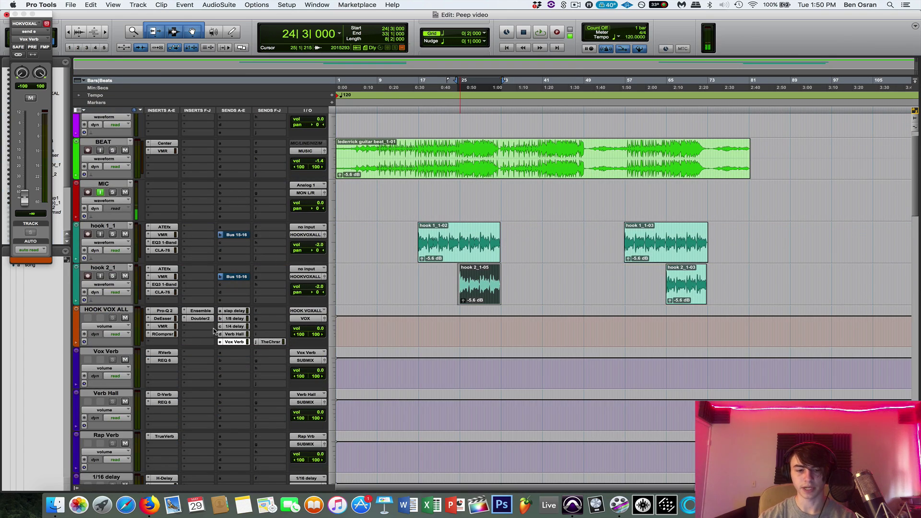
# - Examine the RVerb settings on Vox Verb and the D-Verb settings on Verb Hall
pyautogui.doubleClick(236, 344)
pyautogui.click(163, 353)
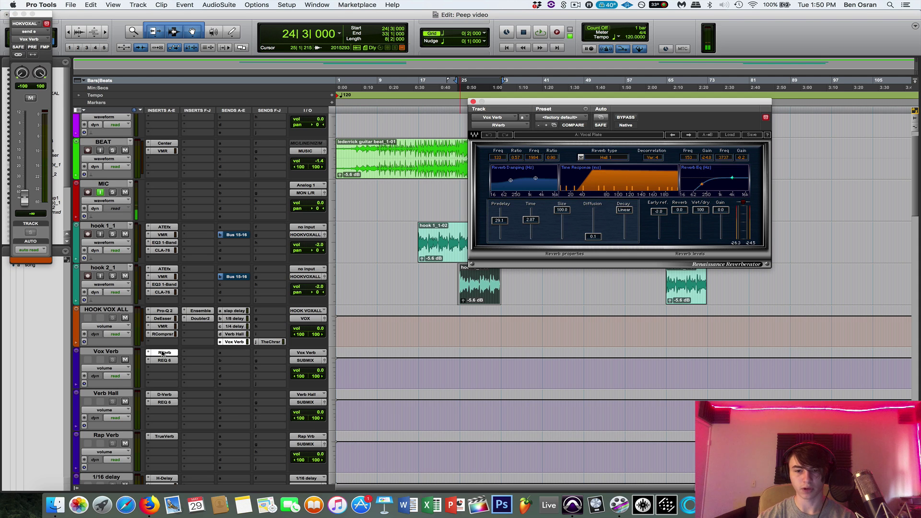
pyautogui.click(163, 353)
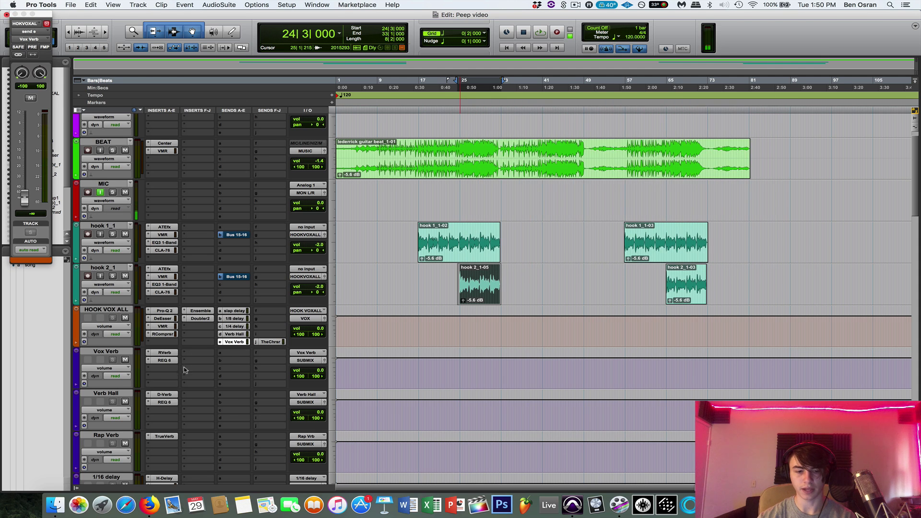
pyautogui.click(164, 394)
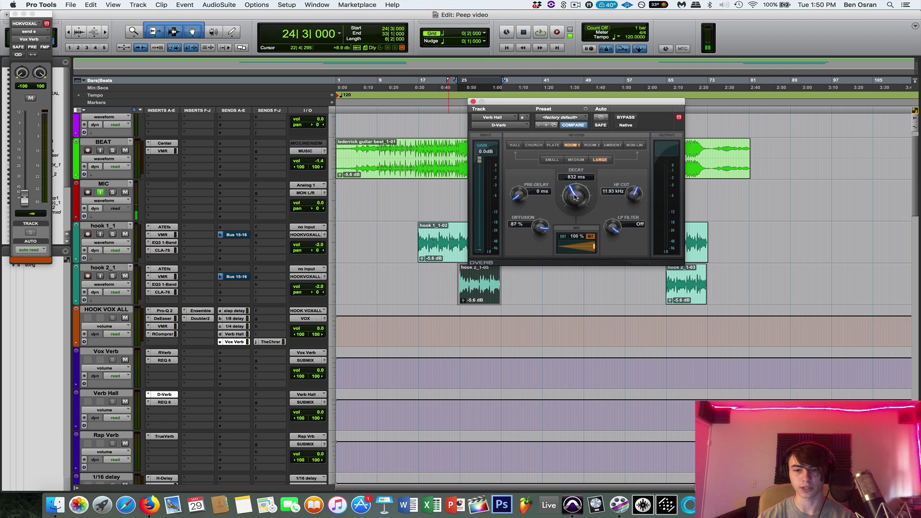
pyautogui.click(168, 396)
# - Examine HOOK VOX ALL's 1/4 delay and 1/8 delay sends and the H-Delay plug-ins on their return tracks
pyautogui.click(248, 328)
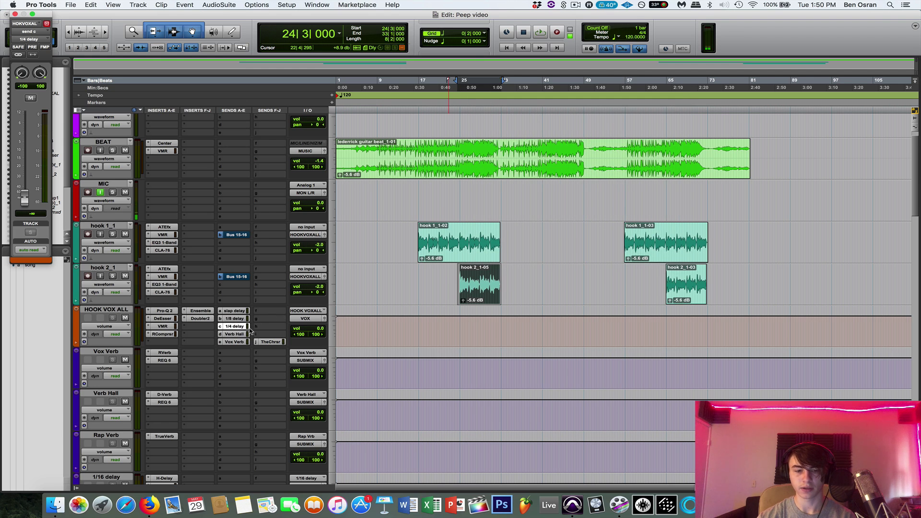
pyautogui.scroll(-5, 172, 414)
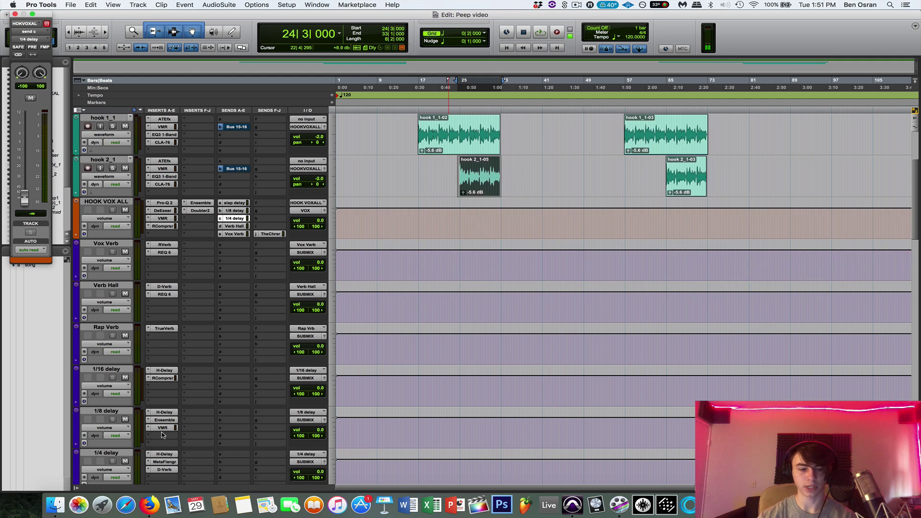
pyautogui.click(164, 454)
pyautogui.click(163, 456)
pyautogui.scroll(2, 220, 338)
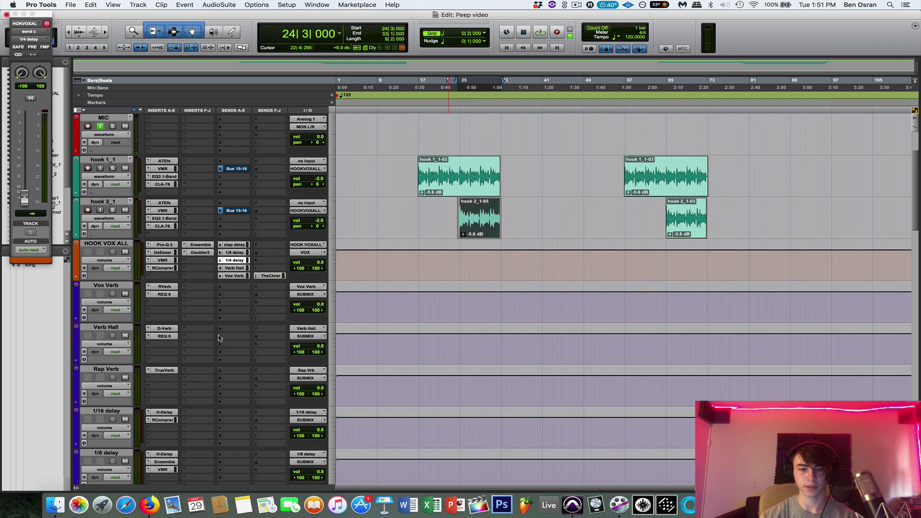
pyautogui.click(233, 253)
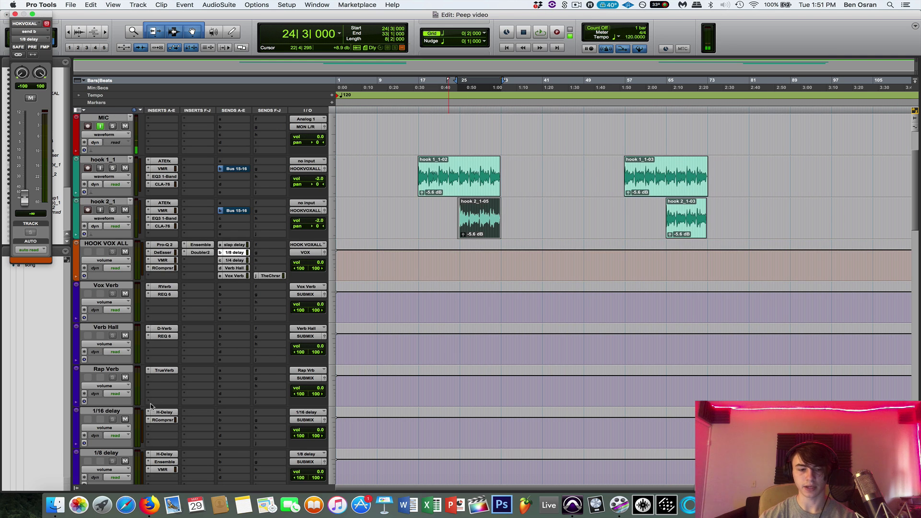
pyautogui.click(164, 455)
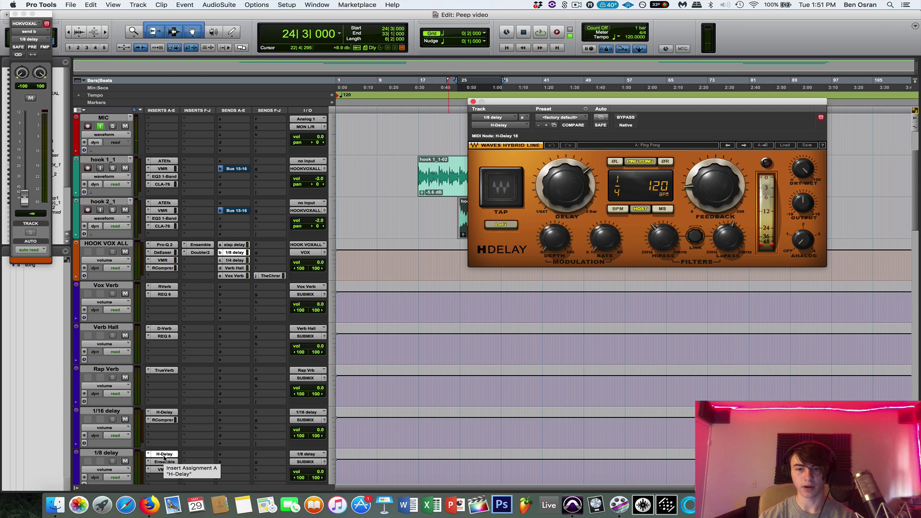
pyautogui.click(164, 454)
# - Examine HOOK VOX ALL's slap delay send, the H-Delay on the Slap Delay track and the Choruser send
pyautogui.click(237, 245)
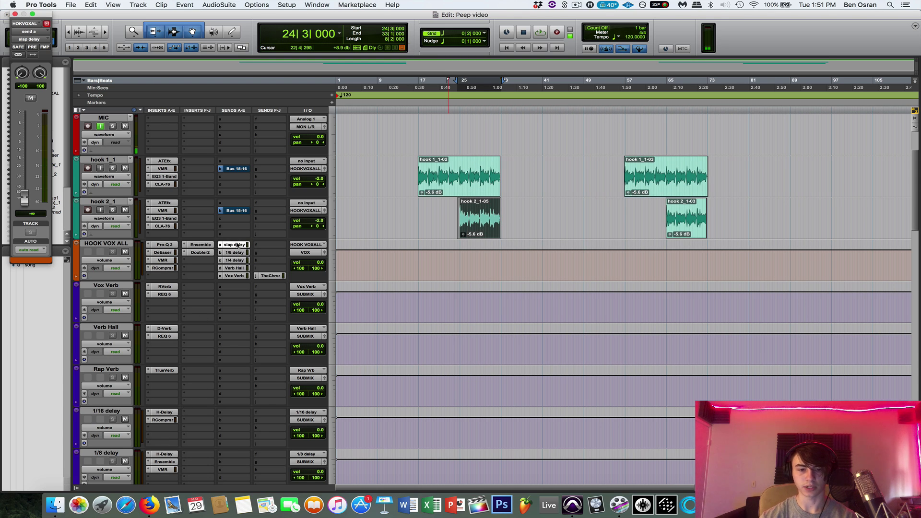
pyautogui.scroll(-3, 159, 412)
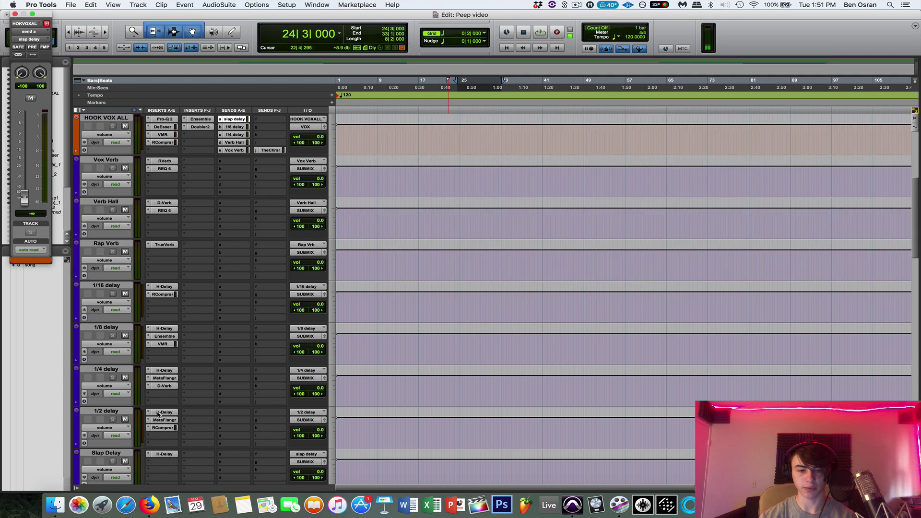
pyautogui.click(163, 454)
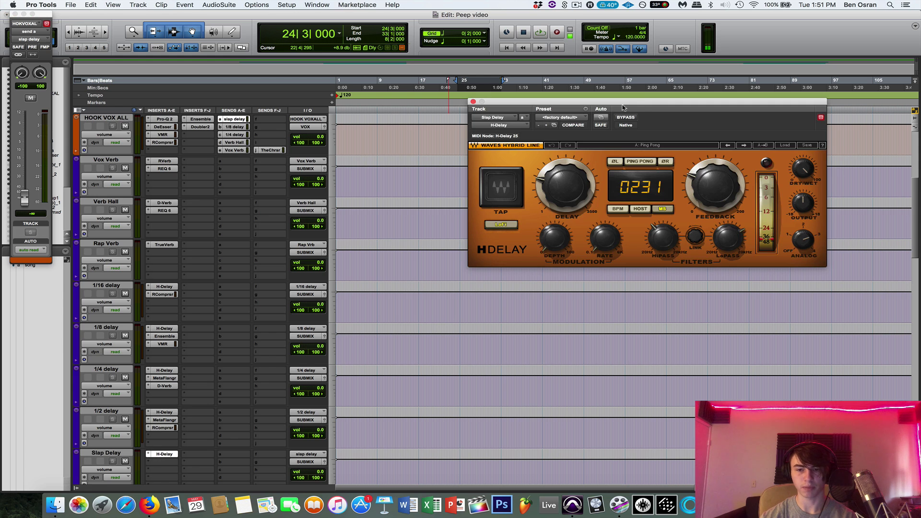
pyautogui.click(472, 102)
pyautogui.scroll(2, 253, 180)
pyautogui.click(270, 235)
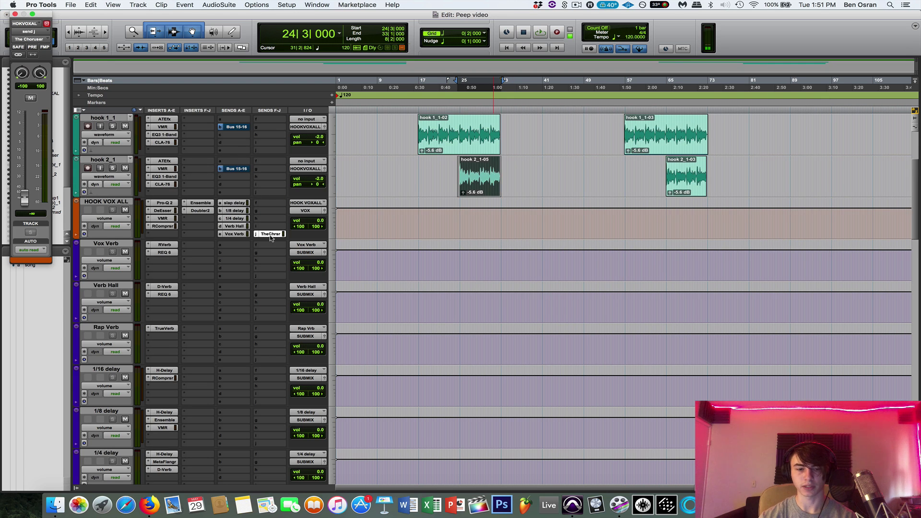
# - Close the send window and save the session
pyautogui.click(15, 14)
pyautogui.press('super+s')
pyautogui.scroll(2, 402, 240)
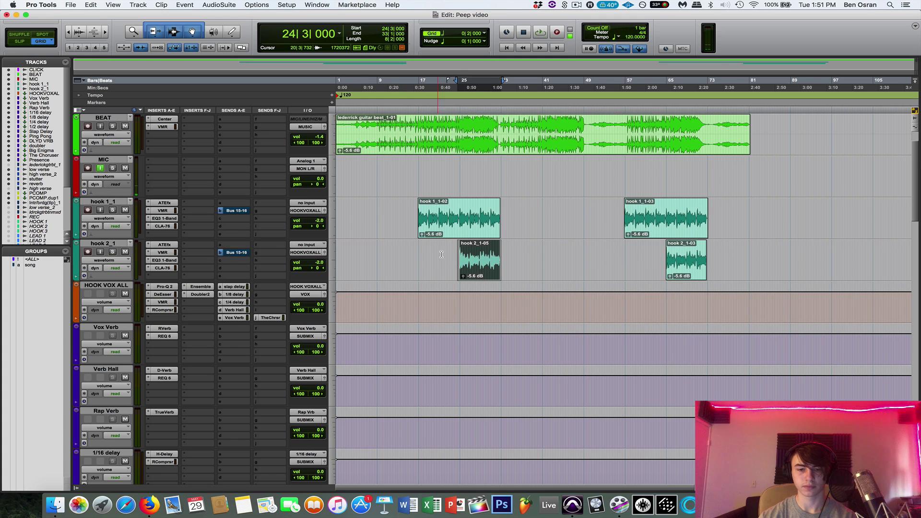
# - Play the hook and raise HOOK VOX ALL's Vox Verb send to -17.2 dB and Verb Hall send to -19.3 dB
pyautogui.press('space')
pyautogui.click(234, 318)
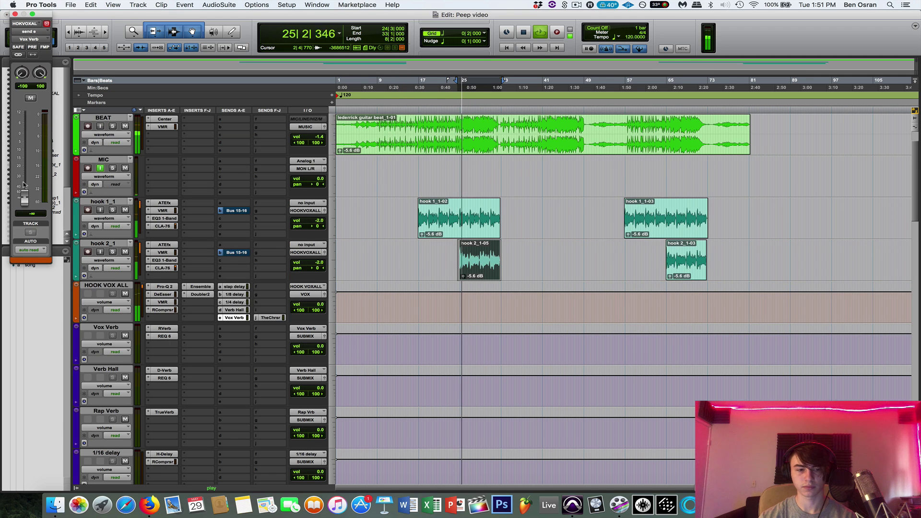
pyautogui.moveTo(24, 197); pyautogui.dragTo(45, 164)
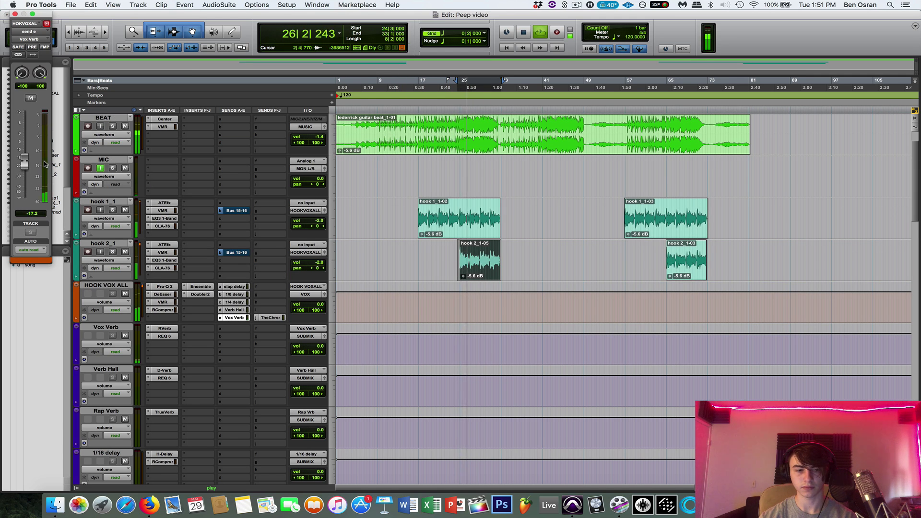
pyautogui.click(234, 310)
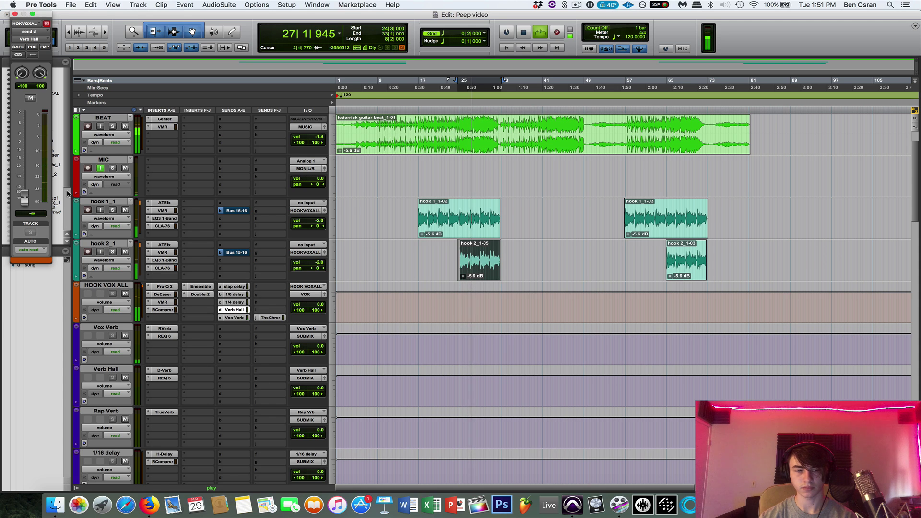
pyautogui.moveTo(24, 197); pyautogui.dragTo(25, 166)
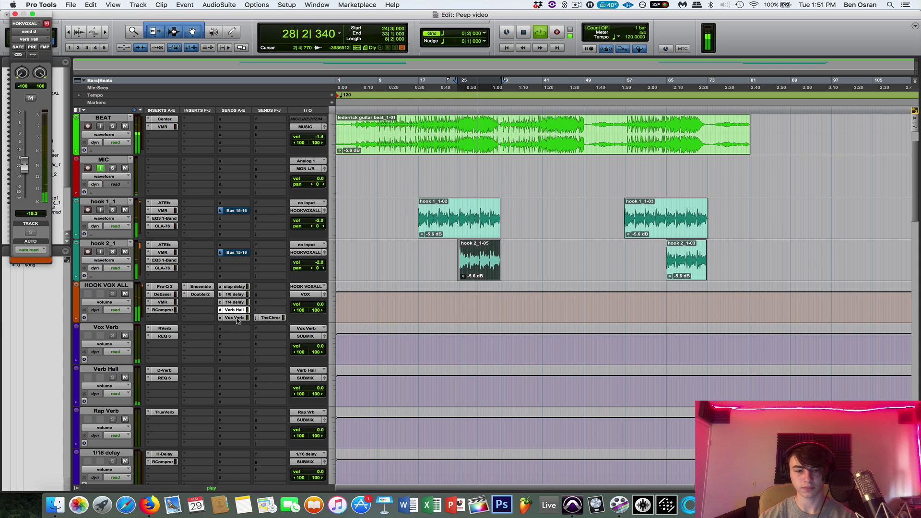
# - Raise HOOK VOX ALL's 1/4 delay and 1/8 delay sends to -16.9 dB each while the hook plays
pyautogui.click(234, 302)
pyautogui.moveTo(25, 197); pyautogui.dragTo(50, 163)
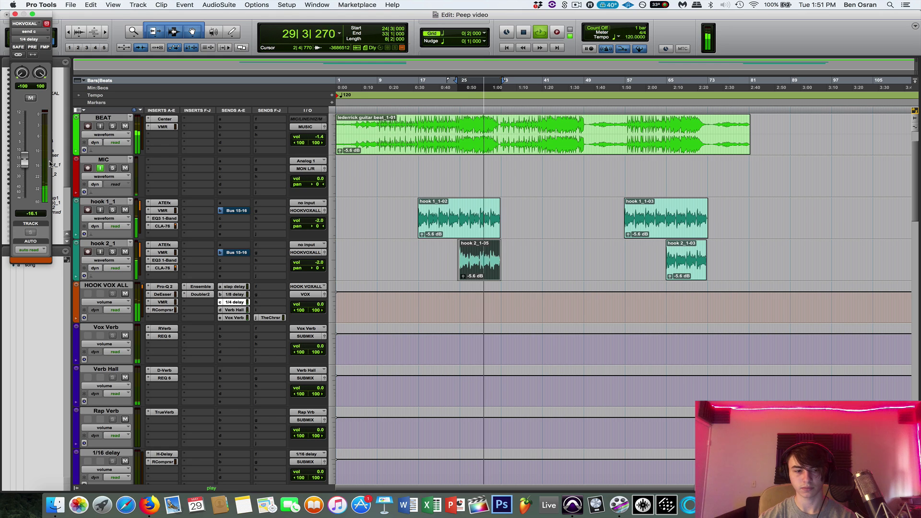
pyautogui.click(234, 294)
pyautogui.moveTo(24, 194); pyautogui.dragTo(25, 160)
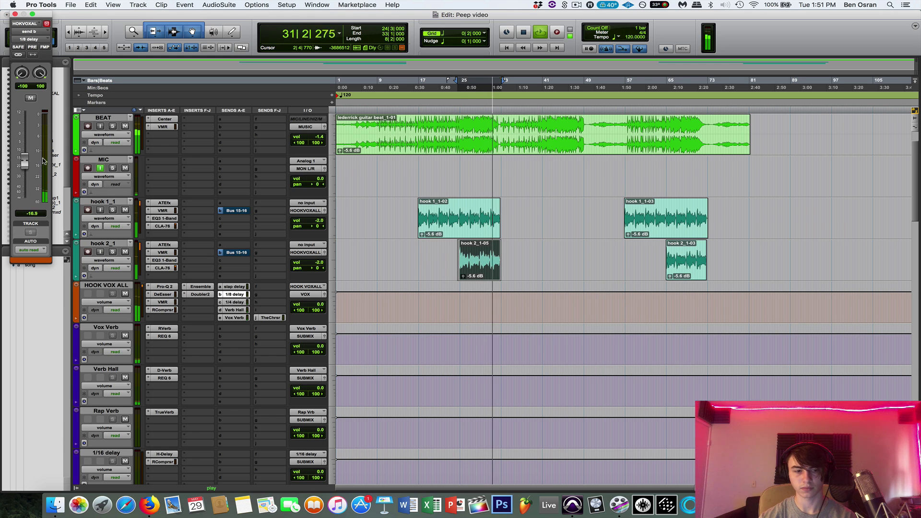
# - Raise HOOK VOX ALL's slap delay send, set its Choruser send to -17.2 dB during playback, and close the send window
pyautogui.click(234, 288)
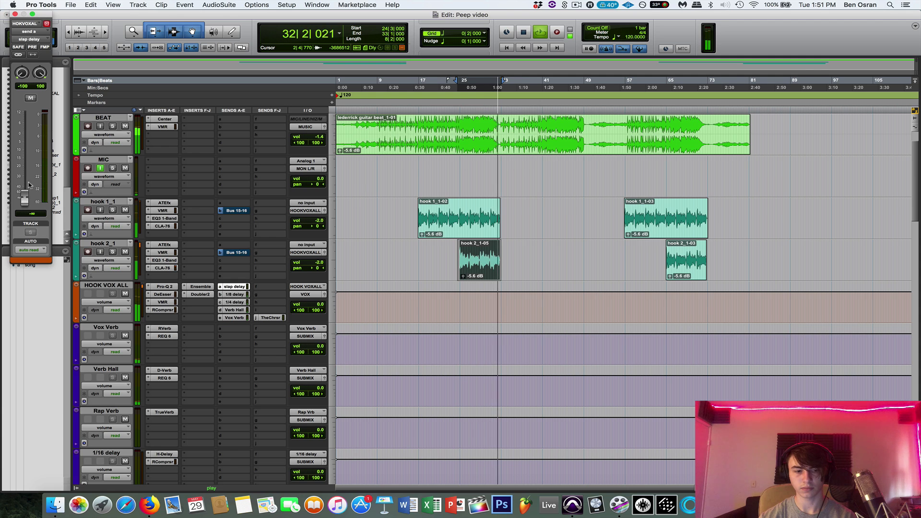
pyautogui.moveTo(24, 194); pyautogui.dragTo(45, 162)
pyautogui.click(270, 318)
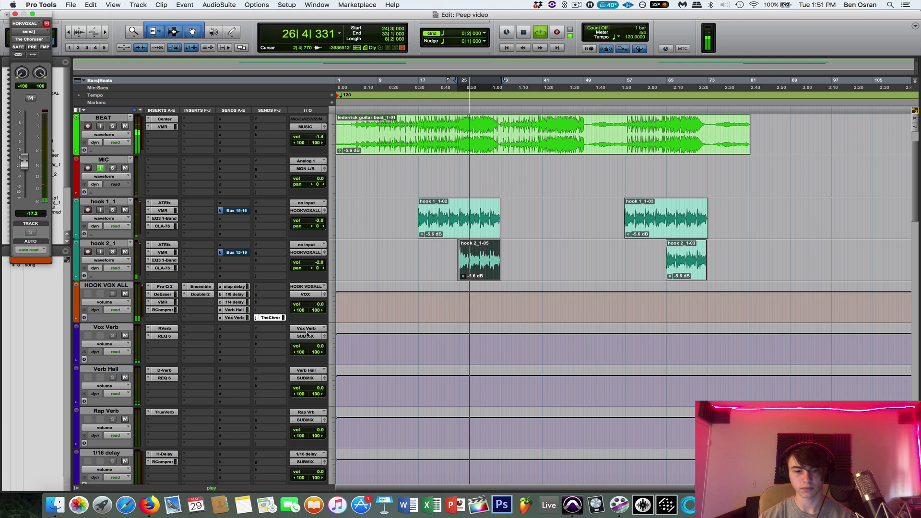
pyautogui.click(275, 317)
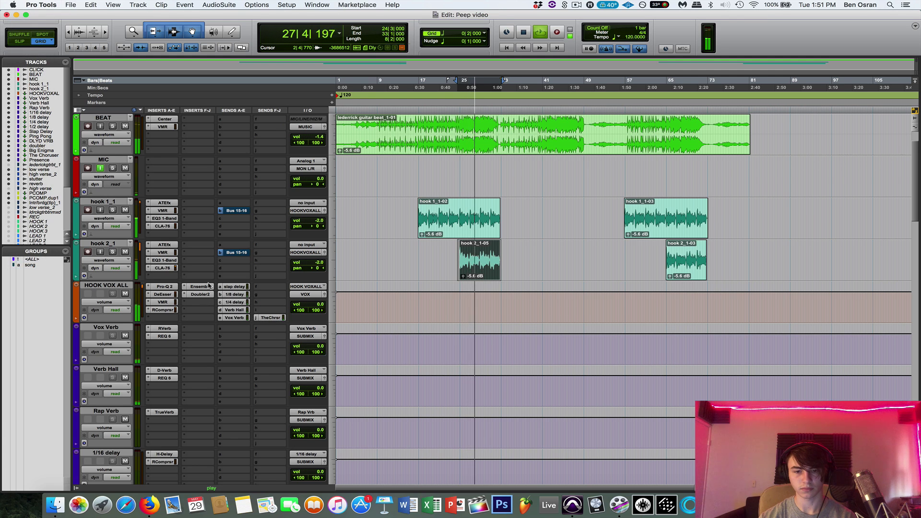
# - Set HOOK VOX ALL's 1/4 delay send to -15.0 dB and its 1/8 delay send to -13.4 dB while the hook plays
pyautogui.scroll(1, 184, 302)
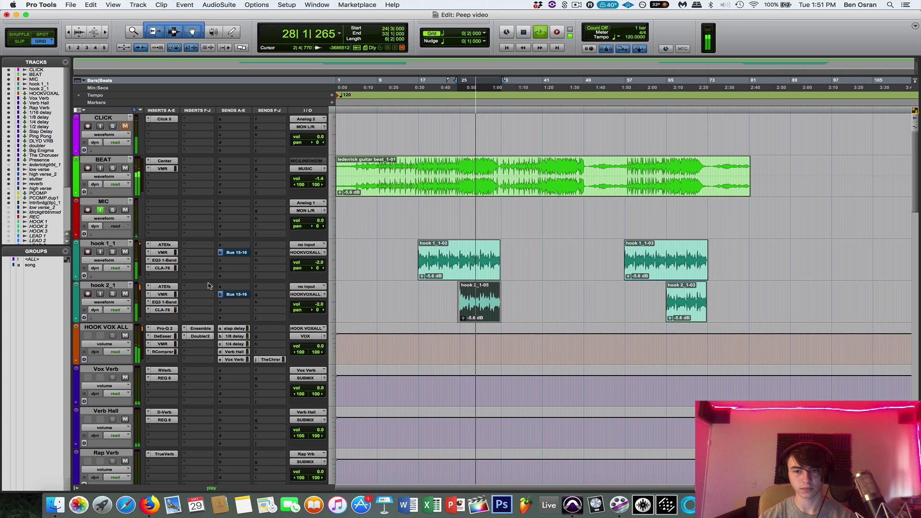
pyautogui.click(234, 344)
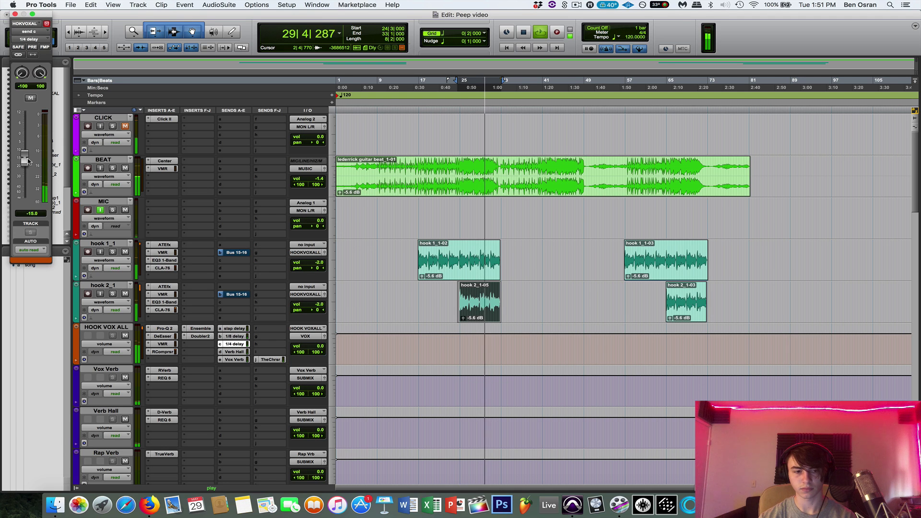
pyautogui.click(233, 336)
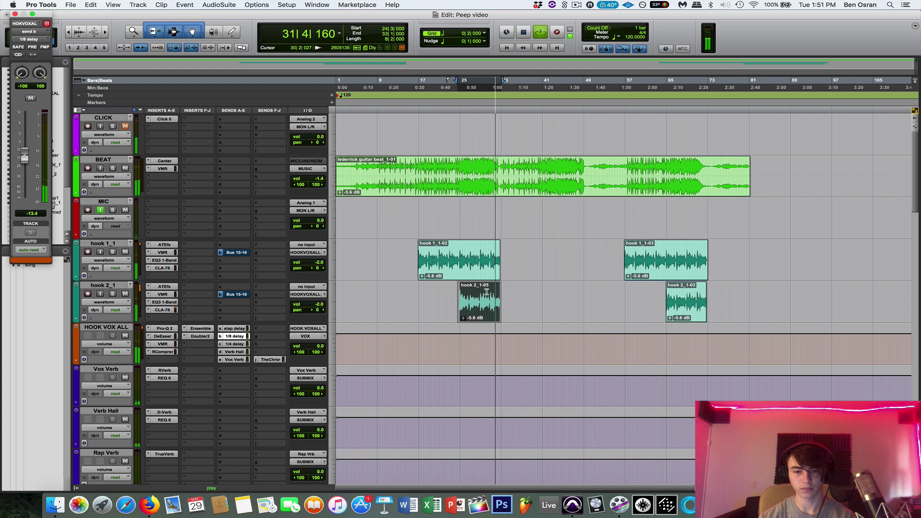
# - Audition the hook from its start with the new send levels, save the session, and place the edit cursor at bar 17
pyautogui.click(425, 293)
pyautogui.click(416, 293)
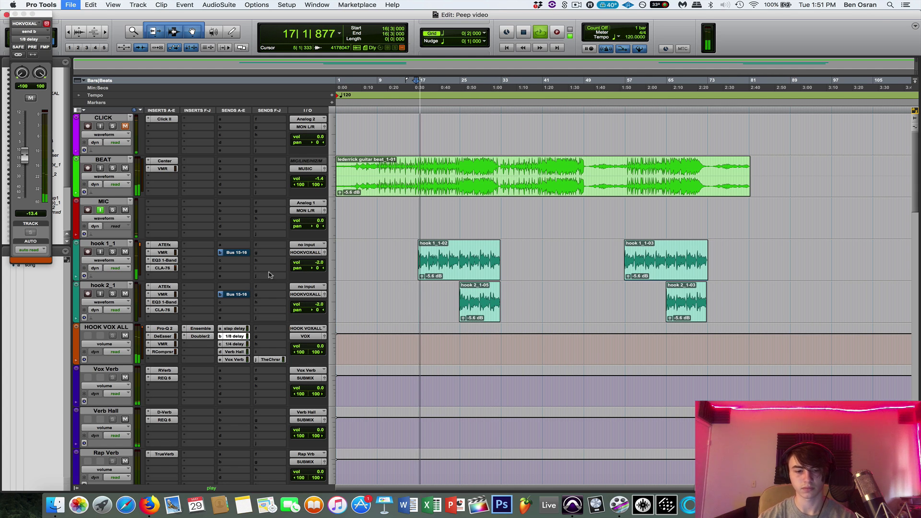
pyautogui.click(234, 336)
pyautogui.press('super+s')
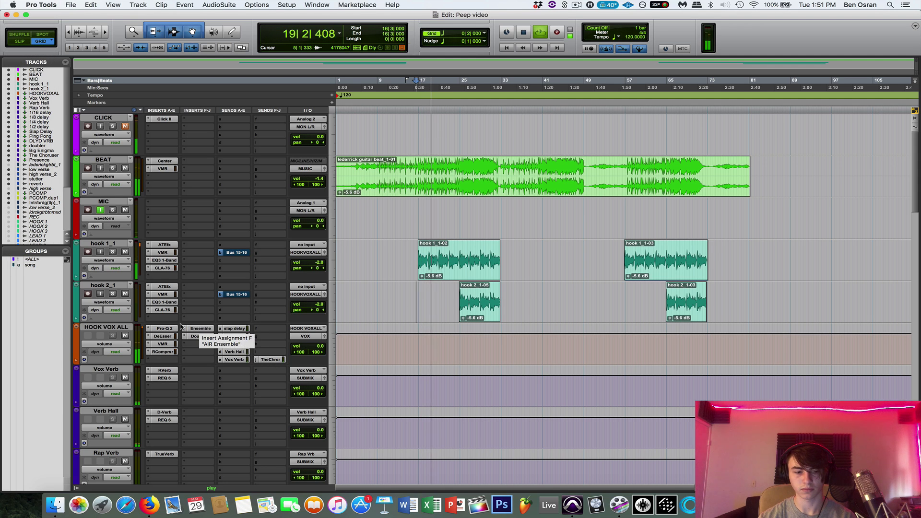
pyautogui.press('super+s')
pyautogui.press('space')
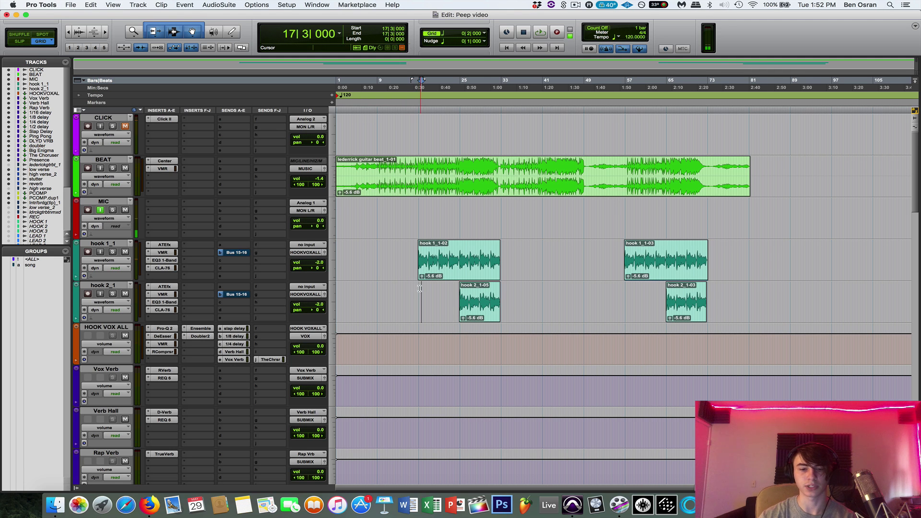
pyautogui.doubleClick(418, 288)
pyautogui.click(418, 288)
# - Examine the RVerb settings and reverb types on the Vox Verb track, and the D-Verb on the Verb Hall track
pyautogui.scroll(-1, 164, 363)
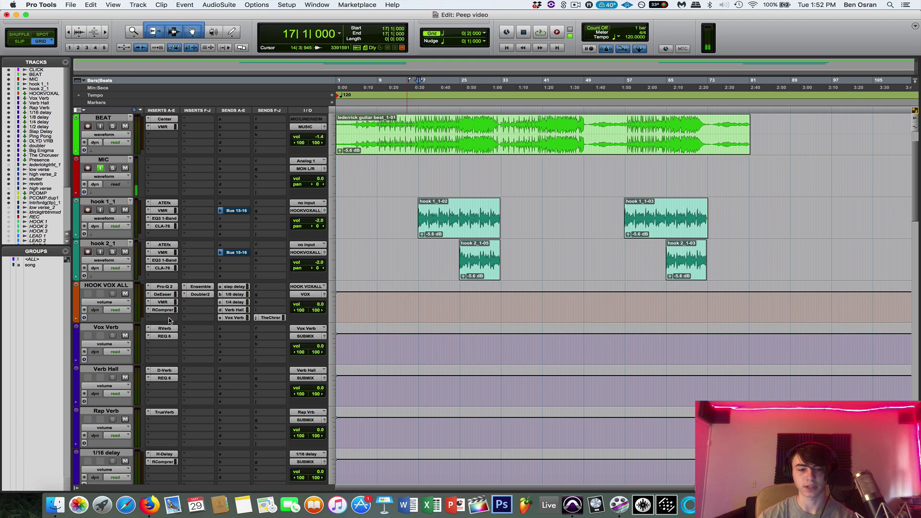
pyautogui.click(165, 329)
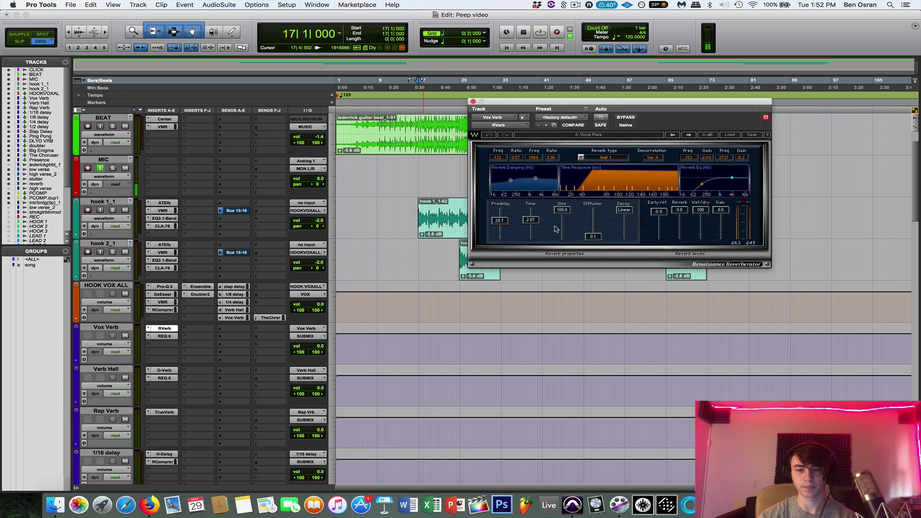
pyautogui.click(582, 156)
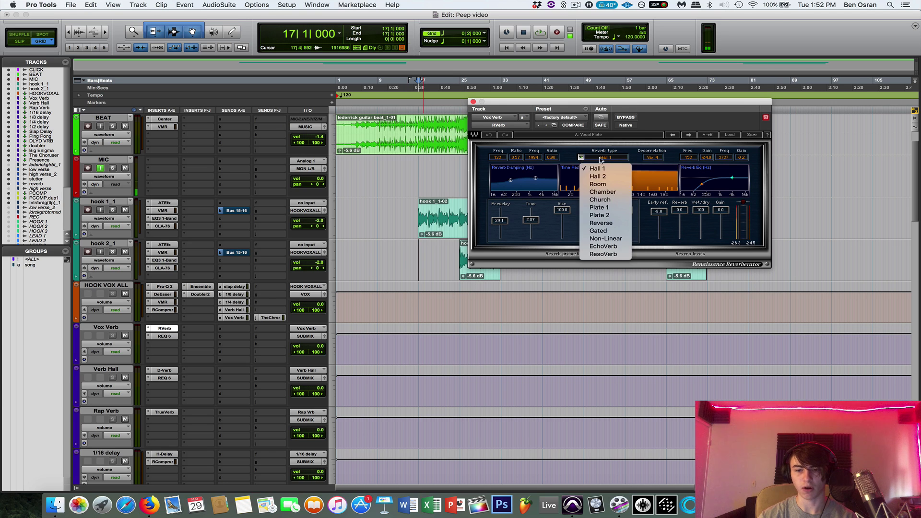
pyautogui.click(588, 159)
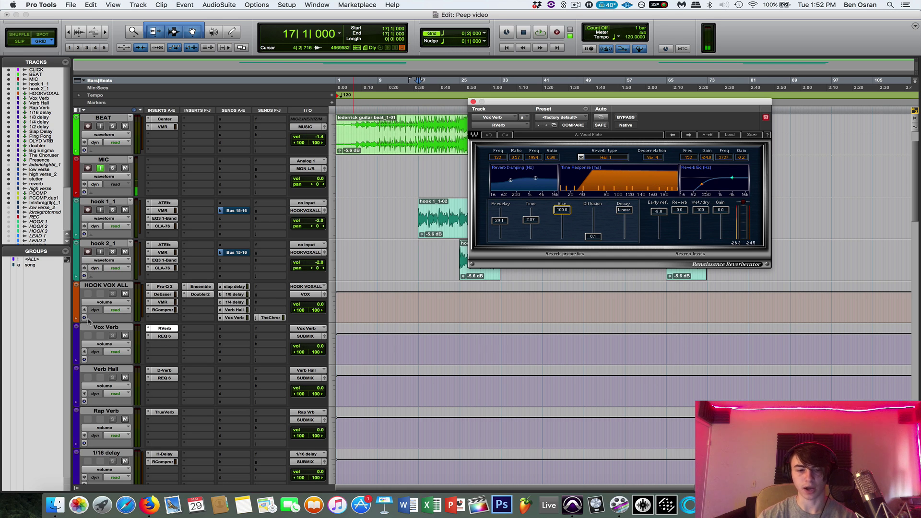
pyautogui.click(164, 370)
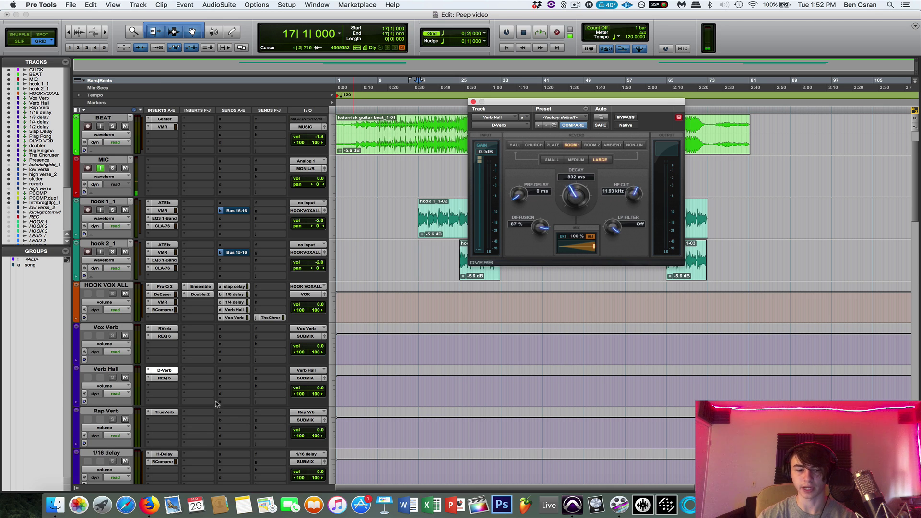
pyautogui.click(159, 371)
pyautogui.scroll(-3, 158, 336)
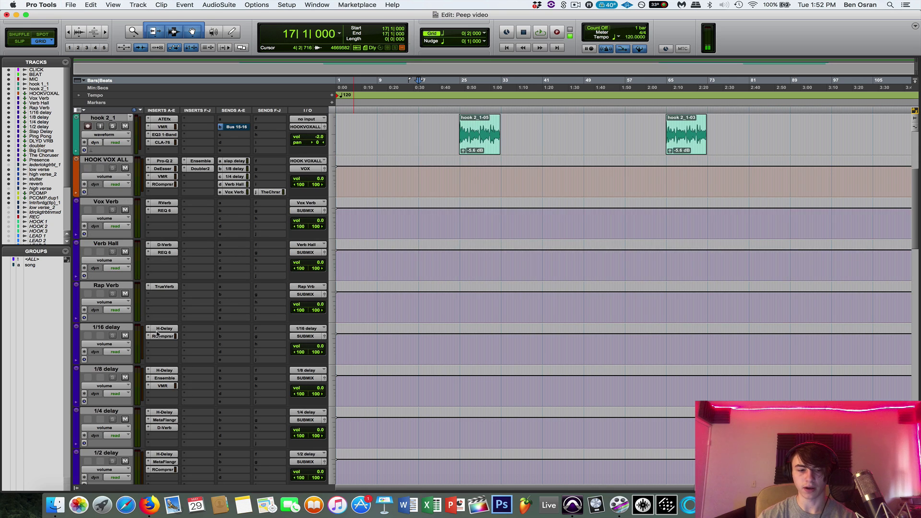
# - Examine the H-Delay on the 1/16 delay track, and the H-Delay and AIR Ensemble on the 1/8 delay track
pyautogui.click(161, 329)
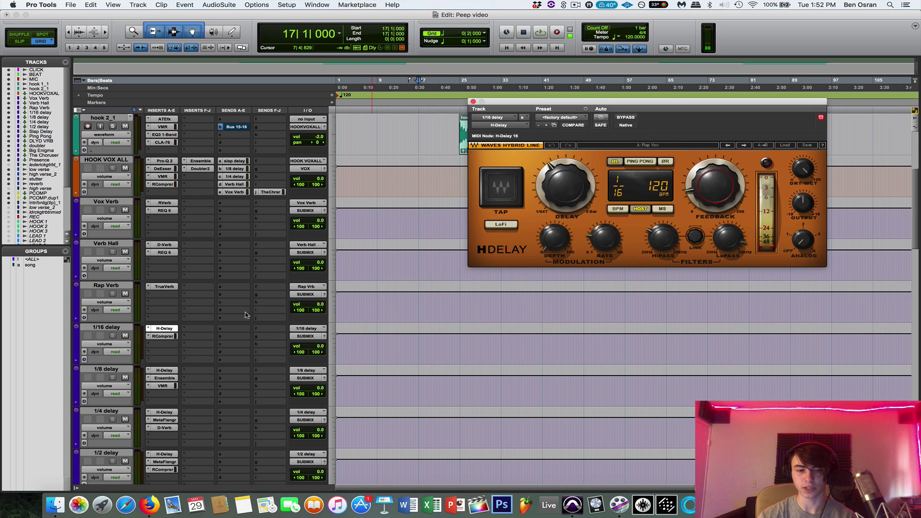
pyautogui.click(161, 370)
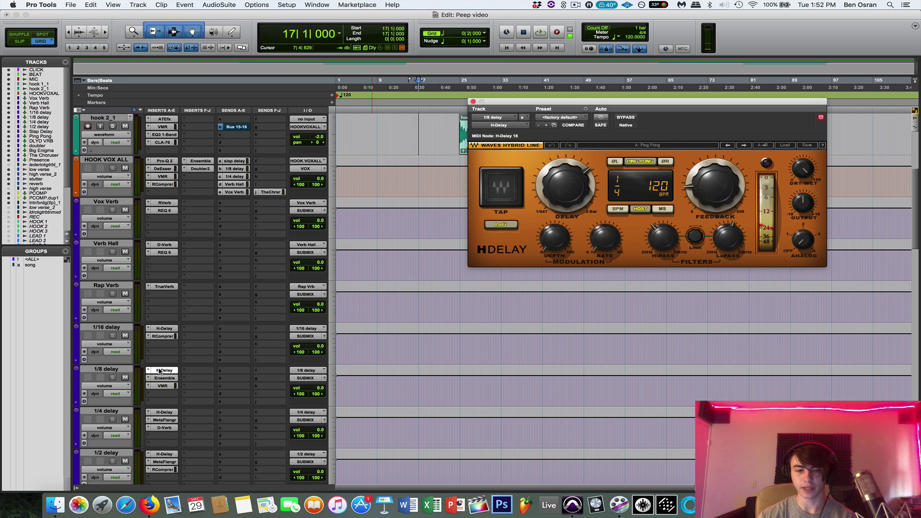
pyautogui.click(164, 378)
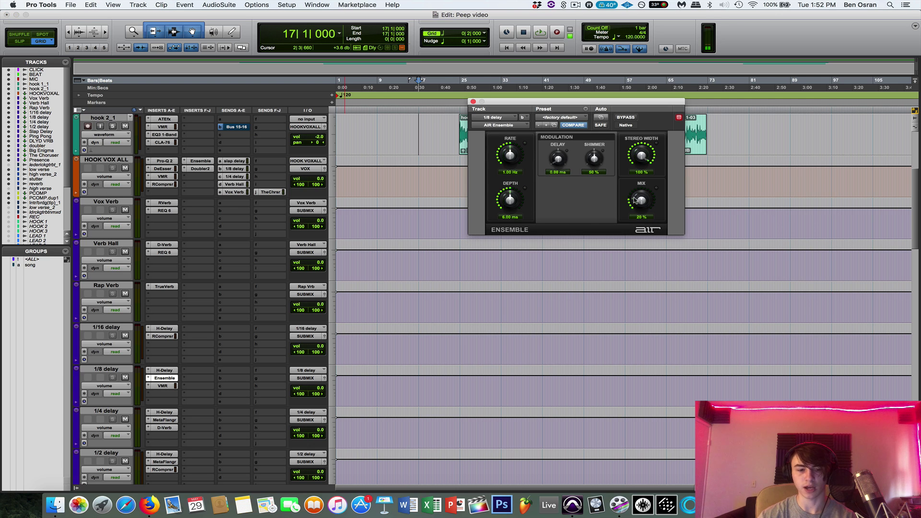
pyautogui.click(165, 371)
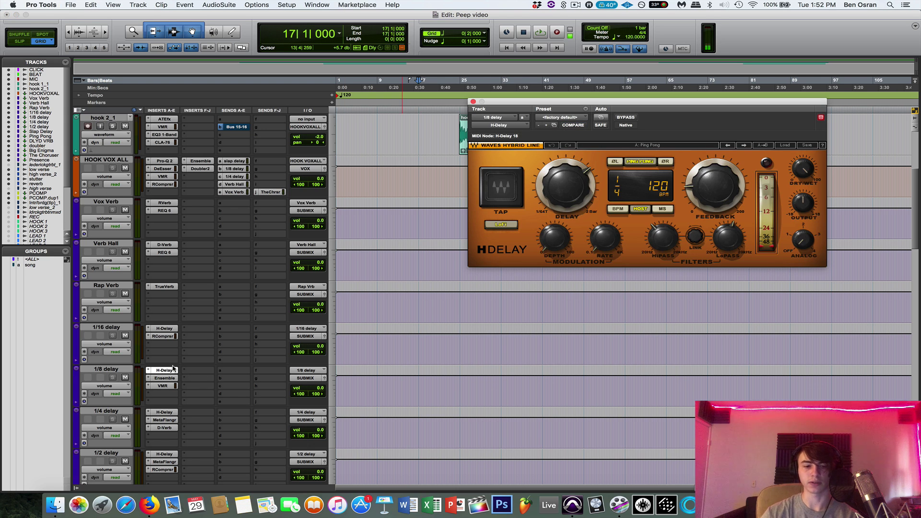
pyautogui.click(165, 371)
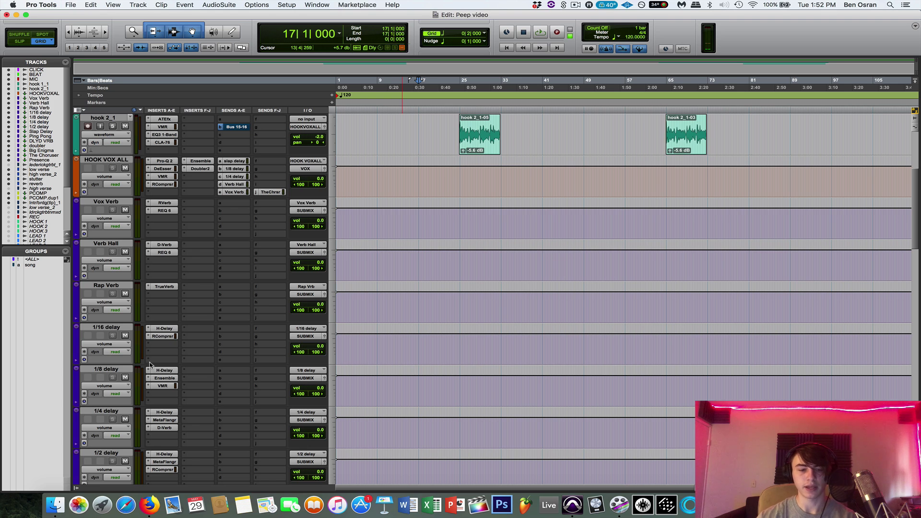
# - Select the HOOK VOX ALL track and inspect its output bus routing without changing it
pyautogui.scroll(3, 134, 193)
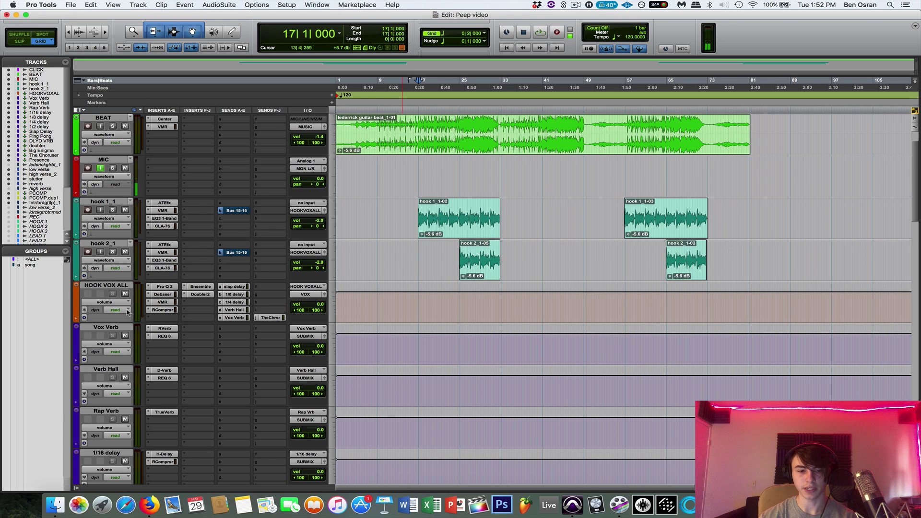
pyautogui.click(115, 286)
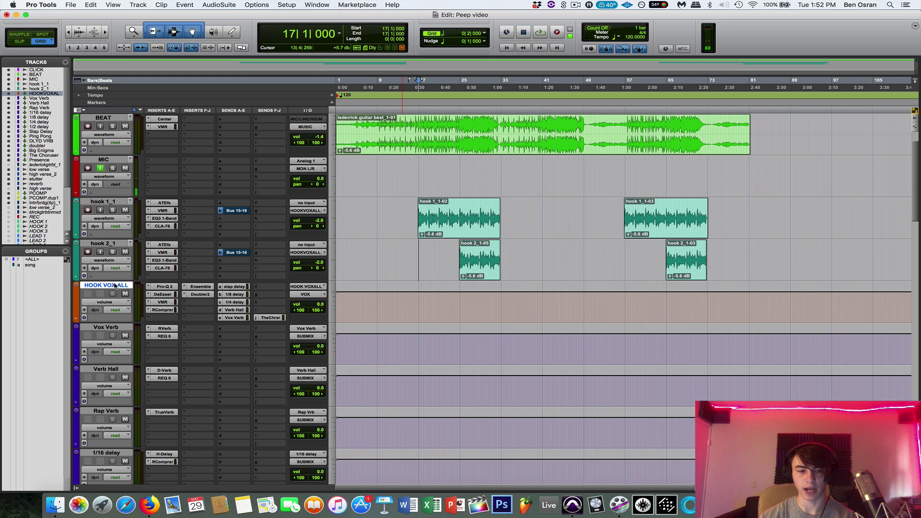
pyautogui.click(311, 296)
pyautogui.moveTo(313, 302)
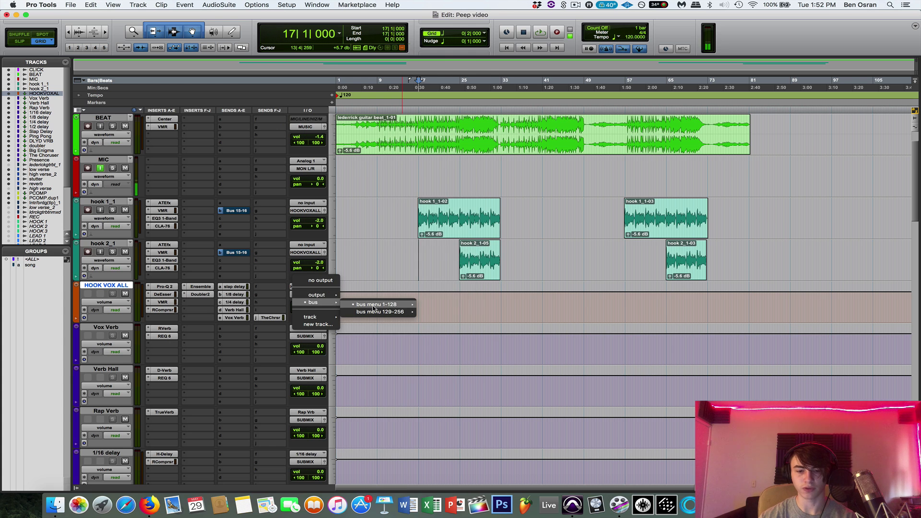
pyautogui.moveTo(376, 304)
pyautogui.click(291, 226)
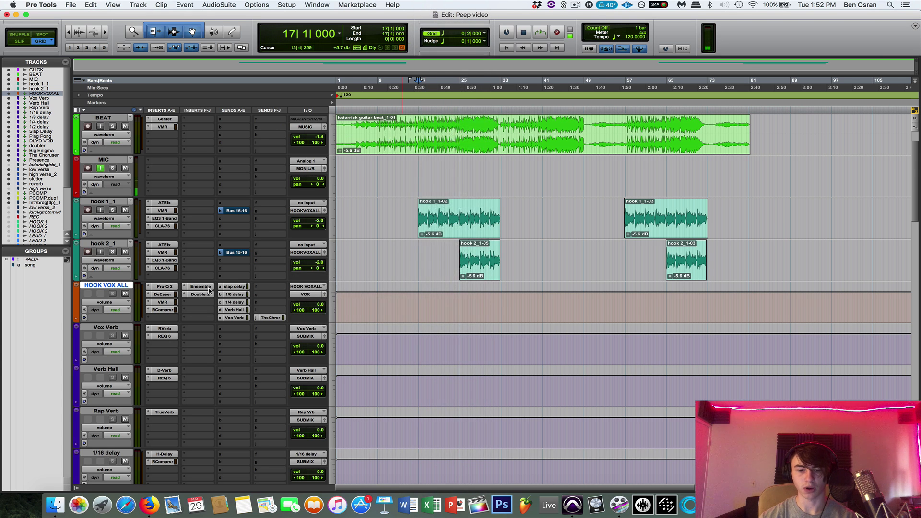
# - Take the VOX bus's Virtual Mix Rack and PuigTec EQP1A inserts out of bypass and display their settings
pyautogui.scroll(-8, 210, 290)
pyautogui.scroll(-15, 209, 291)
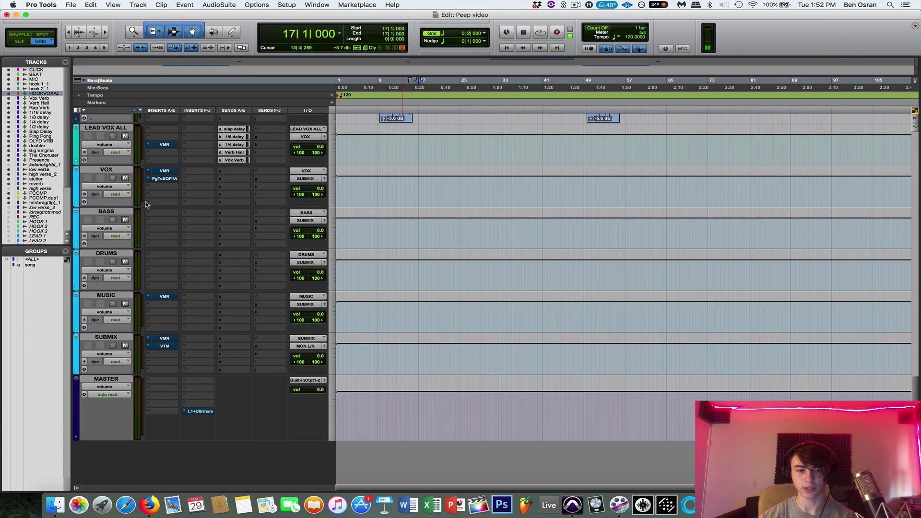
pyautogui.scroll(2, 146, 204)
pyautogui.click(164, 245)
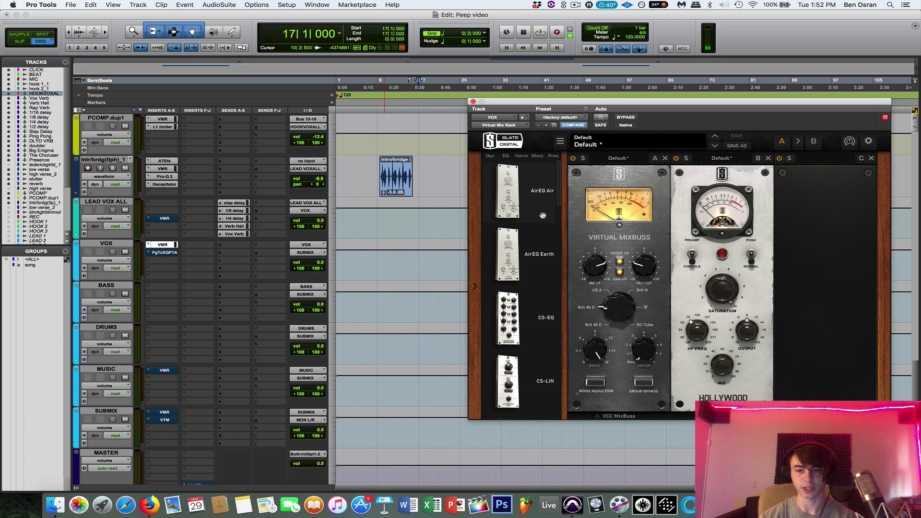
pyautogui.click(164, 253)
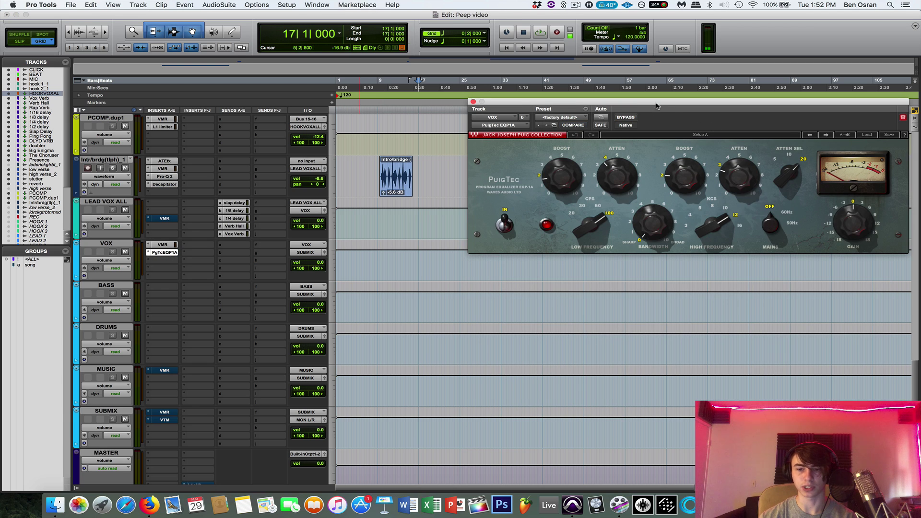
# - Reposition the PuigTec EQP1A window, play the hook from bar 17 and save the session
pyautogui.moveTo(656, 105); pyautogui.dragTo(575, 110)
pyautogui.press('space')
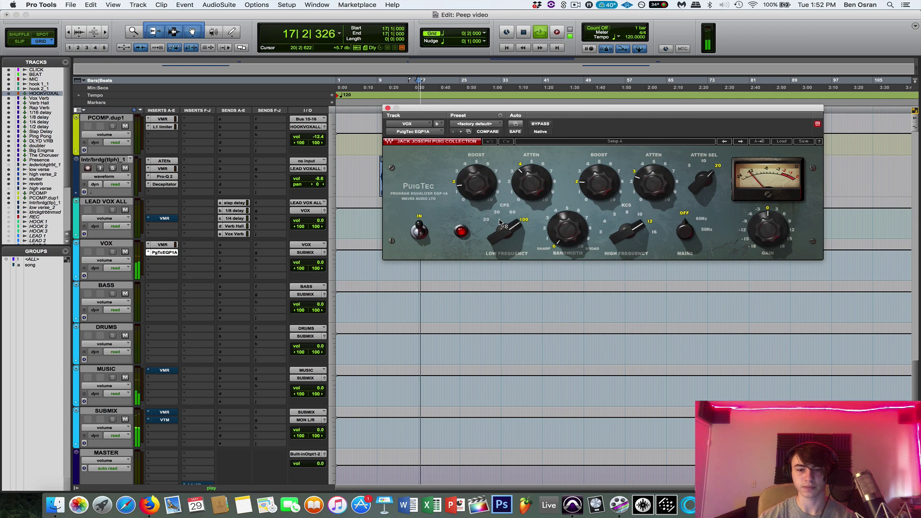
pyautogui.press('super+s')
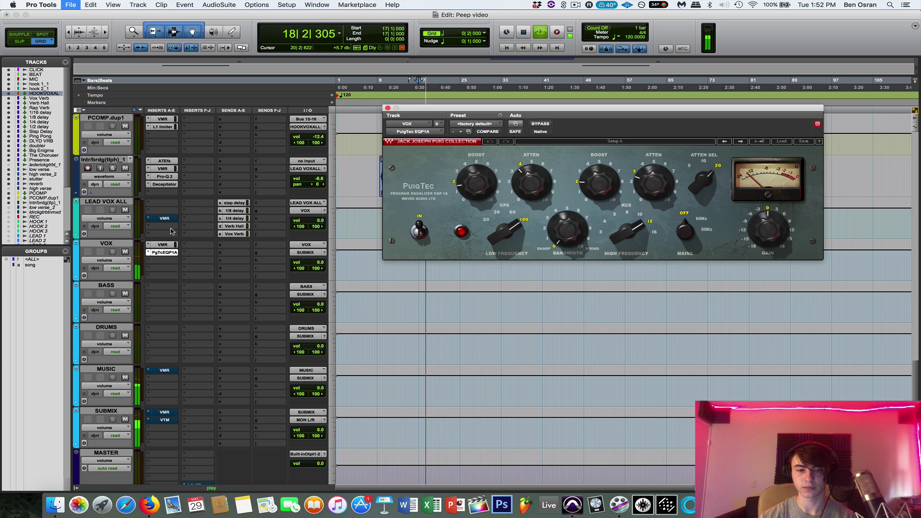
pyautogui.press('super+s')
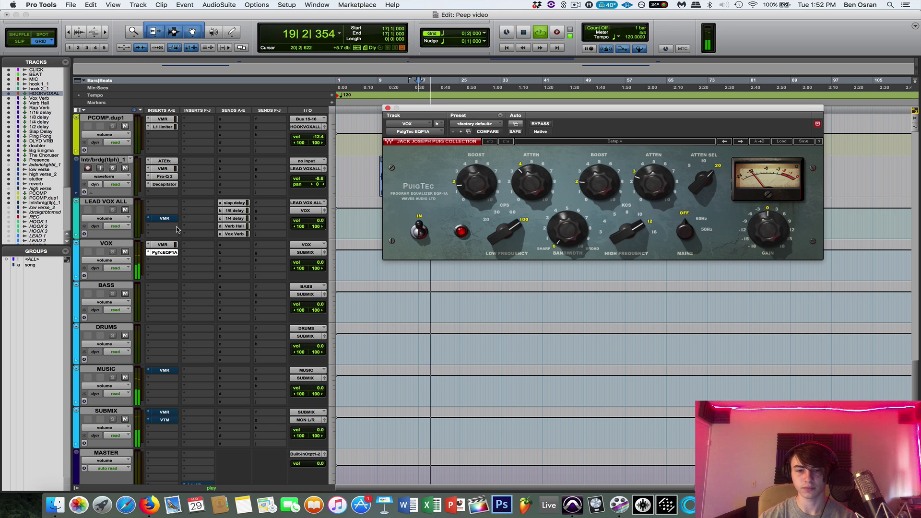
# - Compare the VOX bus with its inserts bypassed and active during playback, view the Virtual Mix Rack, and close it
pyautogui.keyDown('super'); pyautogui.click(164, 253); pyautogui.keyUp('super')
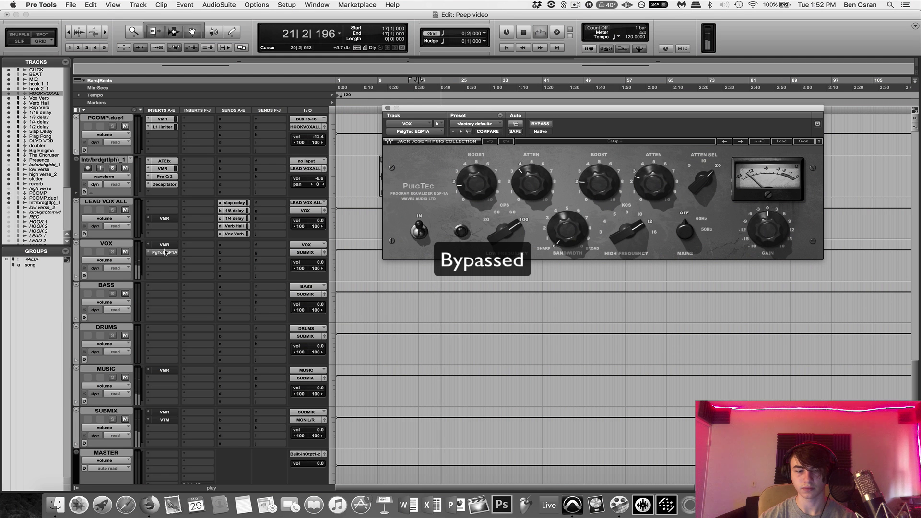
pyautogui.keyDown('super'); pyautogui.click(164, 251); pyautogui.keyUp('super')
pyautogui.click(165, 246)
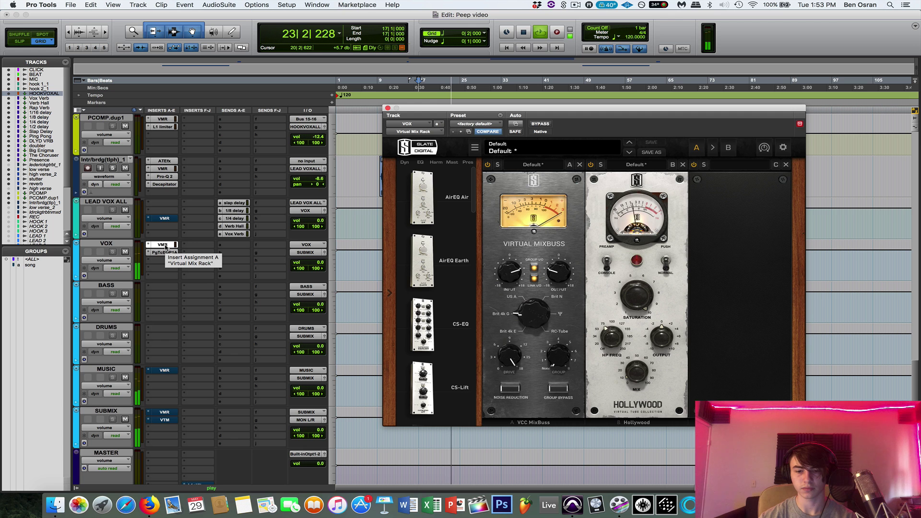
pyautogui.click(165, 246)
# - Listen through the hook with the full vocal chain while returning to the hook tracks, and stop playback
pyautogui.scroll(5, 220, 238)
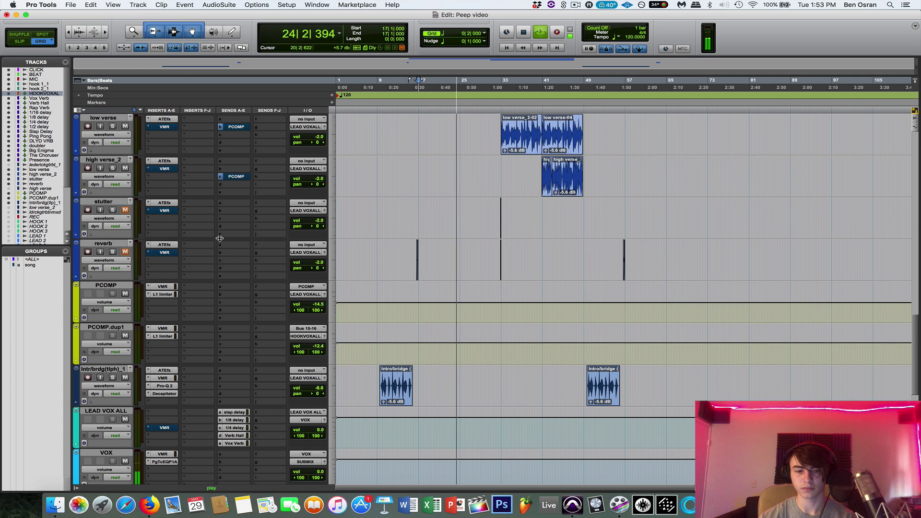
pyautogui.scroll(4, 220, 239)
pyautogui.scroll(10, 219, 239)
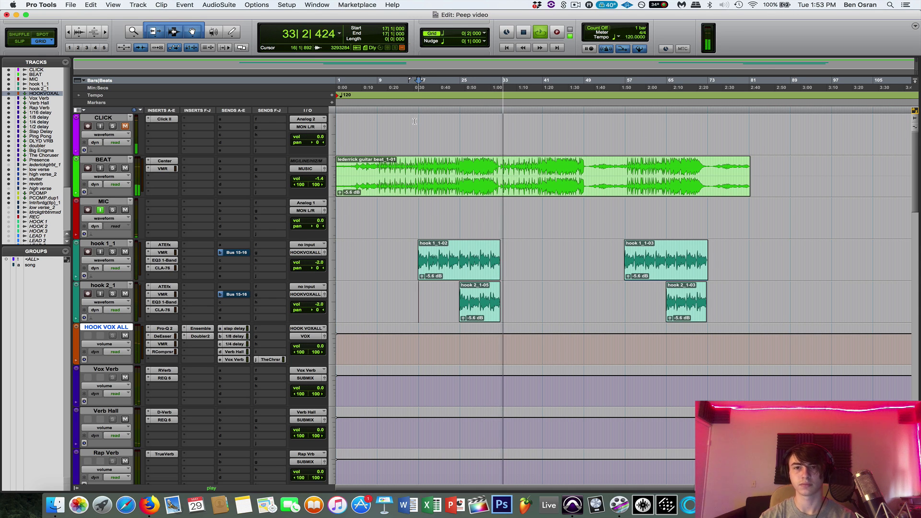
pyautogui.press('space')
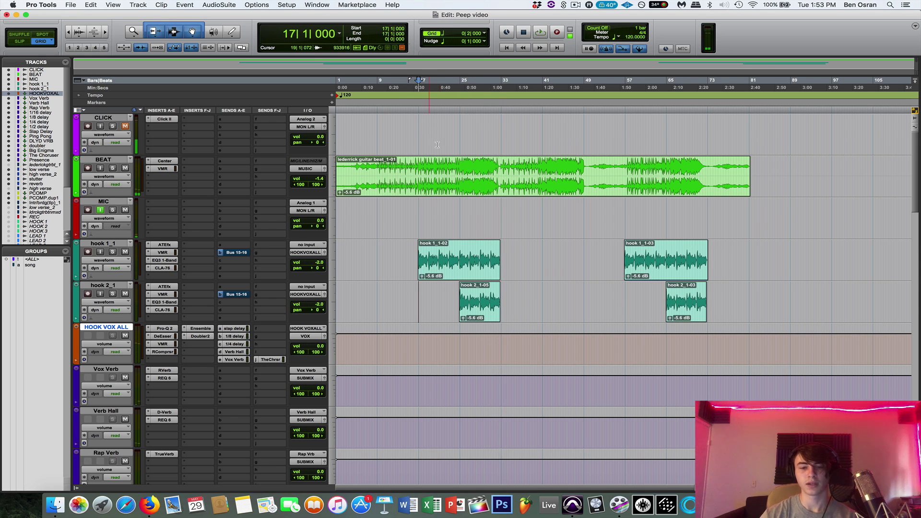
# - Place the edit cursor at bar 9 on the hook 2_1 track and save the session
pyautogui.click(415, 294)
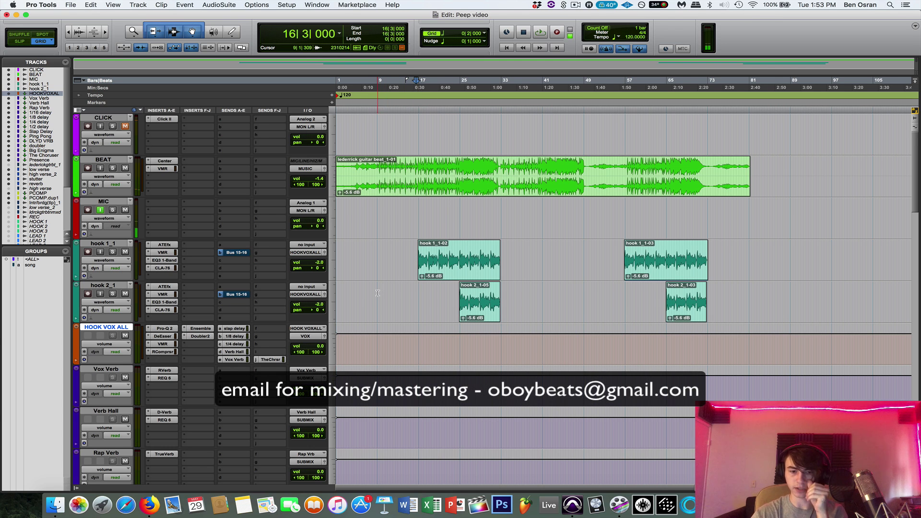
pyautogui.click(377, 293)
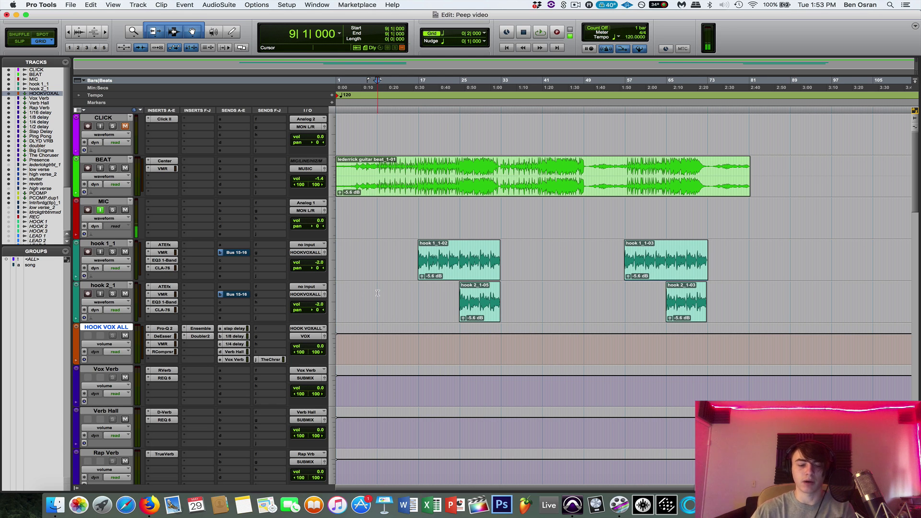
pyautogui.press('super+s')
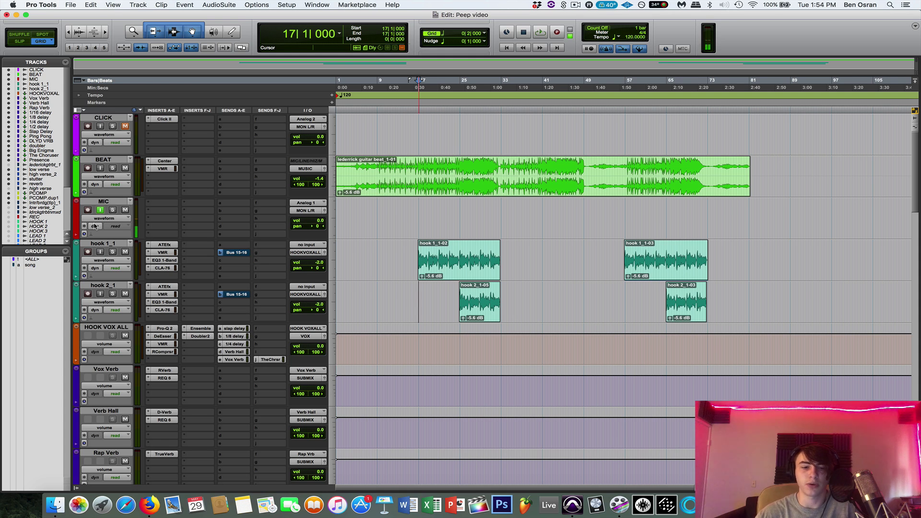
# - Review the send levels for the slap delay, 1/8 delay and 1/4 delay on HOOK VOX ALL, and close the send window
pyautogui.click(235, 329)
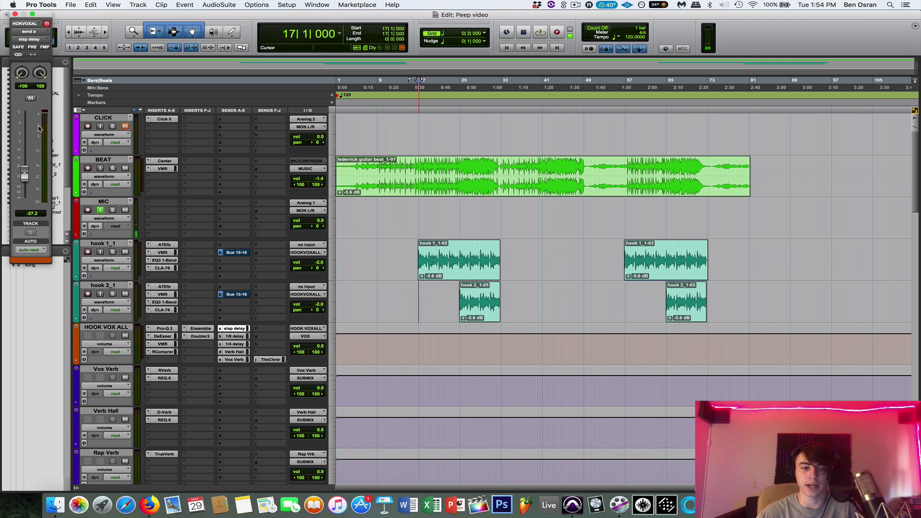
pyautogui.click(237, 336)
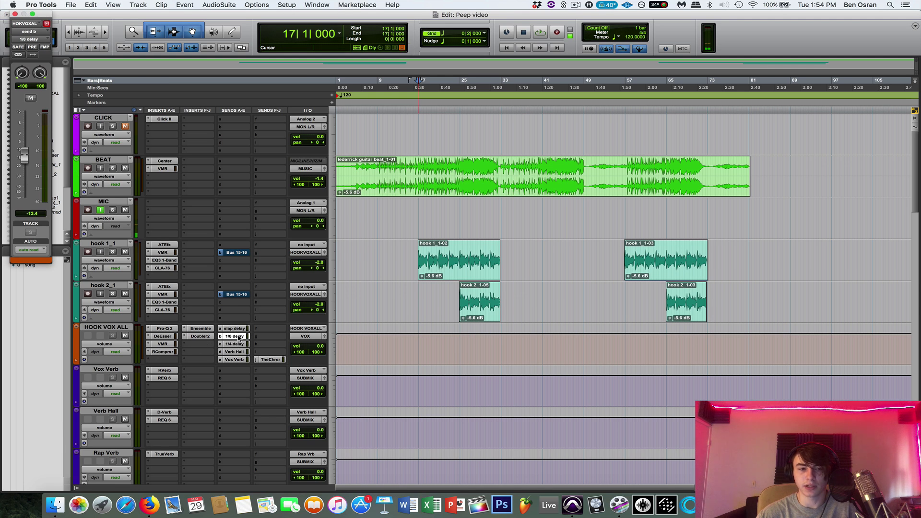
pyautogui.click(238, 336)
pyautogui.click(239, 344)
pyautogui.click(239, 344)
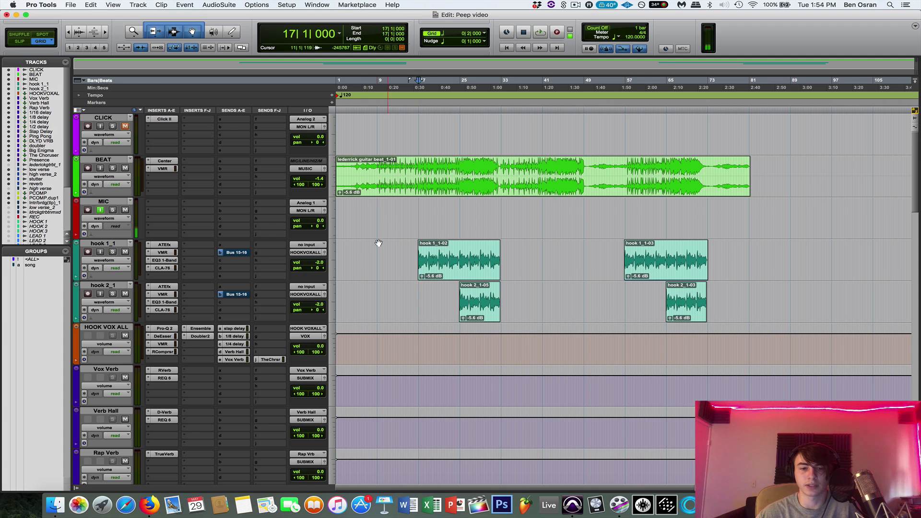